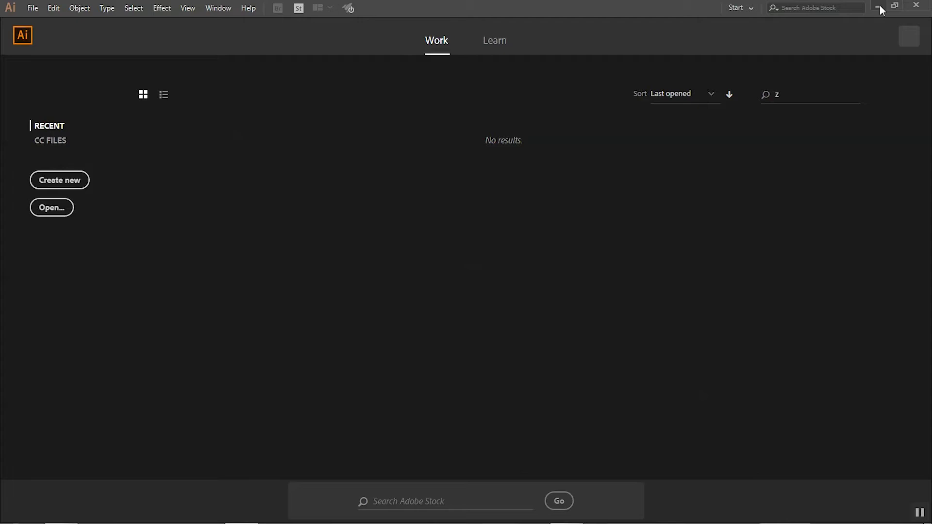
# Open Shaper_Template.ait from the desktop as the new Untitled-16 document
pyautogui.click(880, 6)
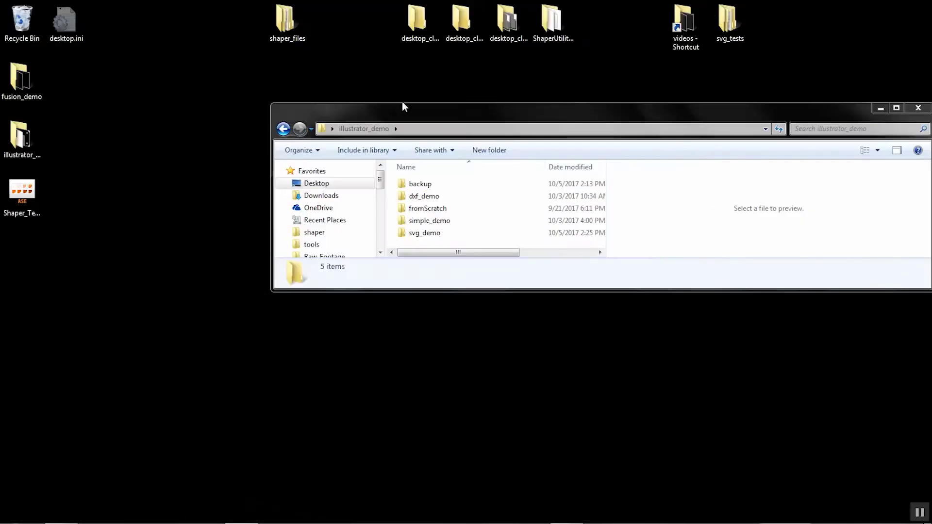
pyautogui.click(24, 194)
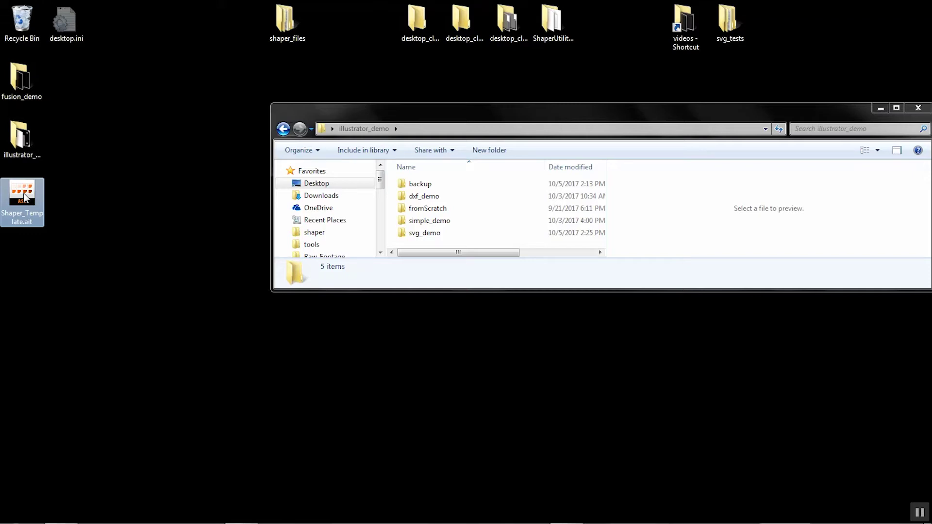
pyautogui.doubleClick(24, 194)
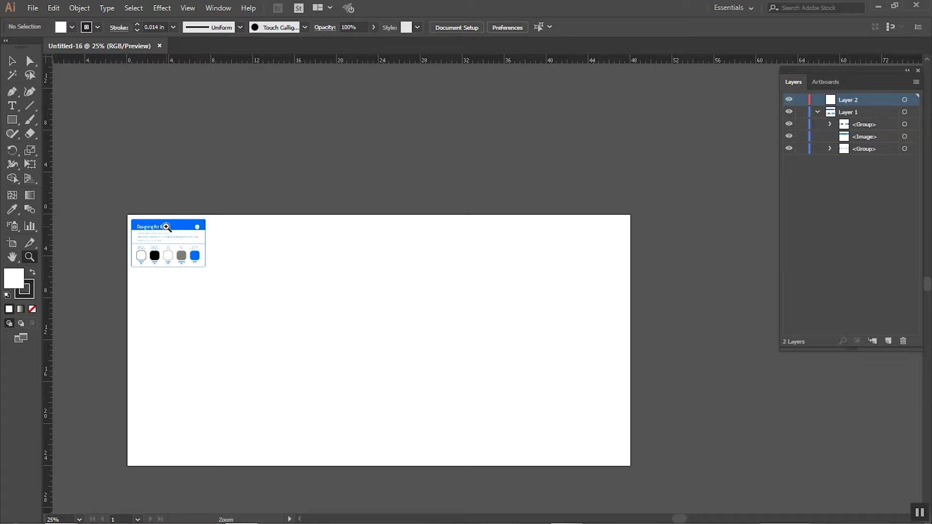
# Place cleat_screwdriver_rack_v001.dxf on the artboard beside the card and zoom in on it
pyautogui.click(33, 9)
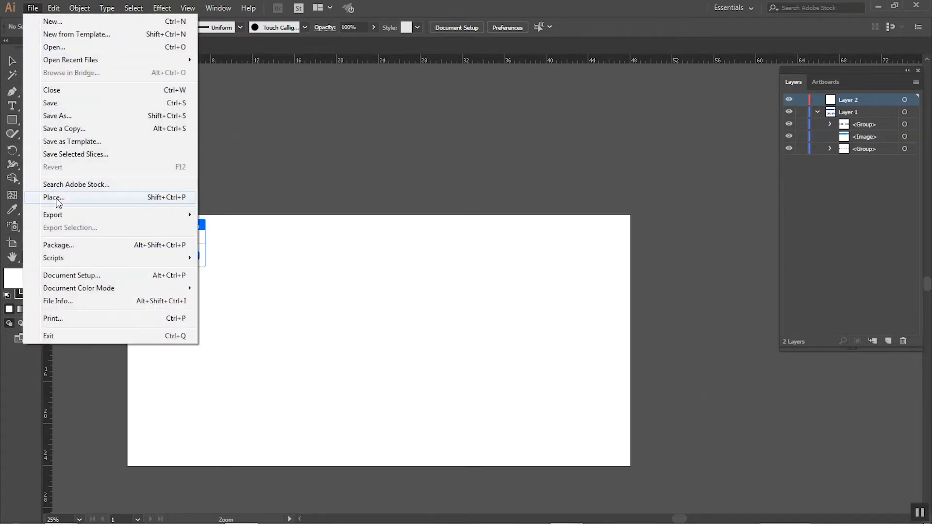
pyautogui.click(53, 197)
pyautogui.click(135, 108)
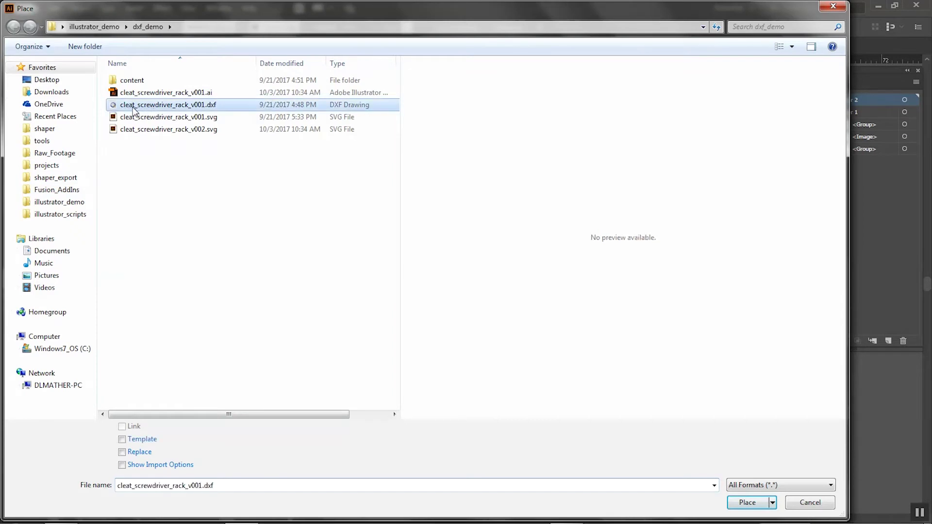
pyautogui.click(756, 503)
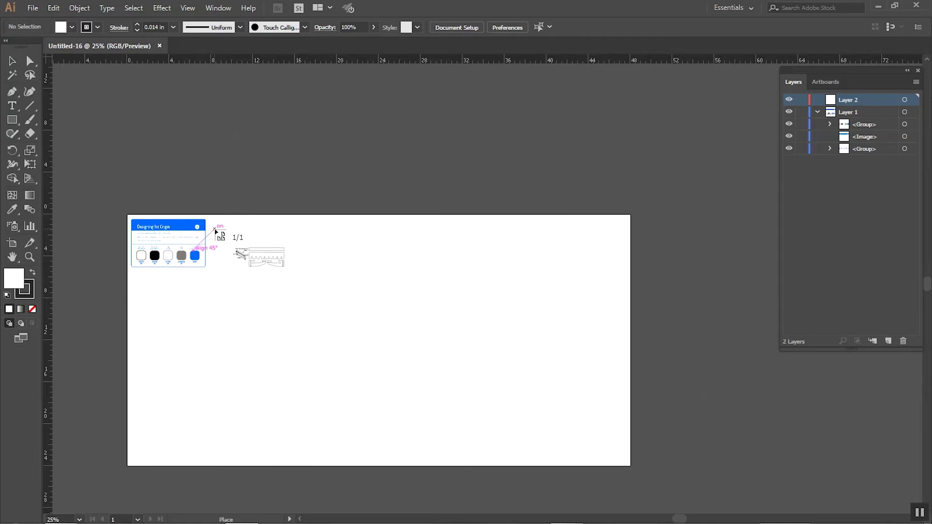
pyautogui.click(214, 226)
pyautogui.press('z')
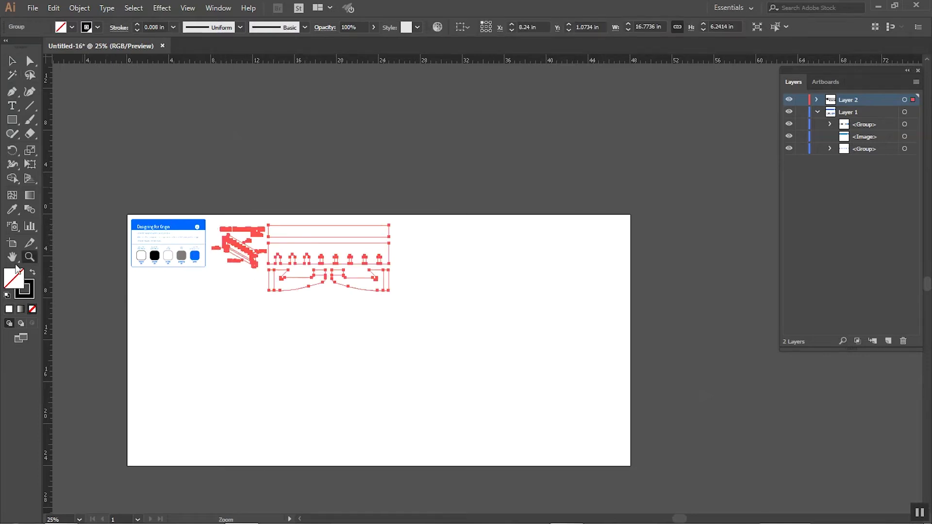
pyautogui.moveTo(129, 214)
pyautogui.mouseDown()
pyautogui.moveTo(264, 290)
pyautogui.moveTo(411, 310)
pyautogui.mouseUp()
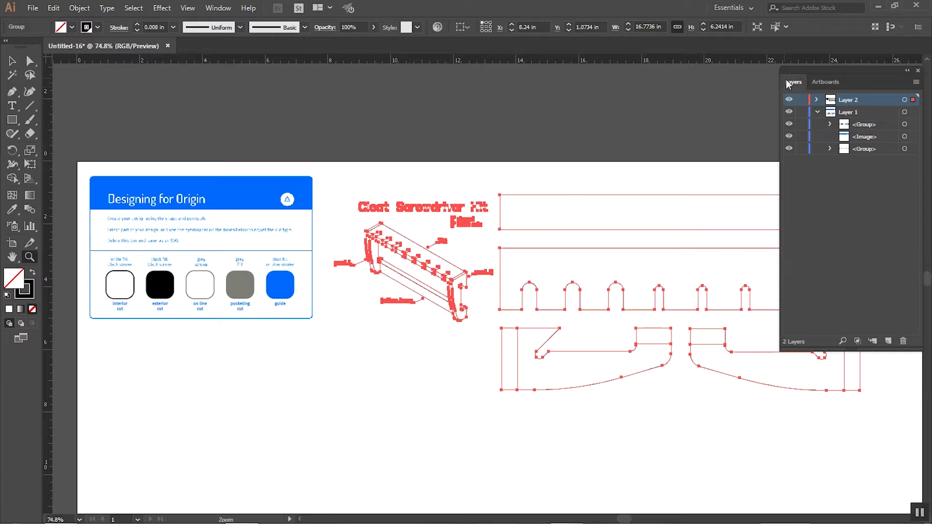
# Expand Layer 2 and its group in the Layers panel, then select the placed rack drawing
pyautogui.click(218, 8)
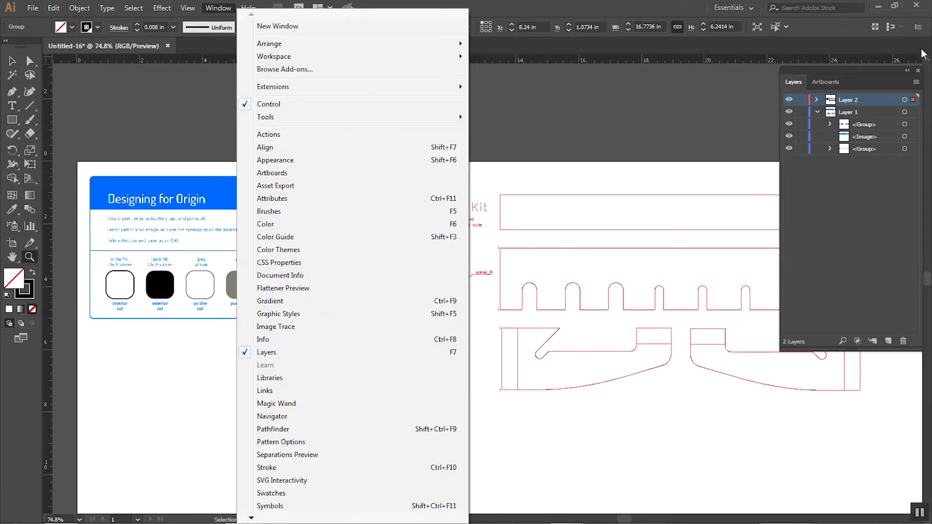
pyautogui.click(861, 73)
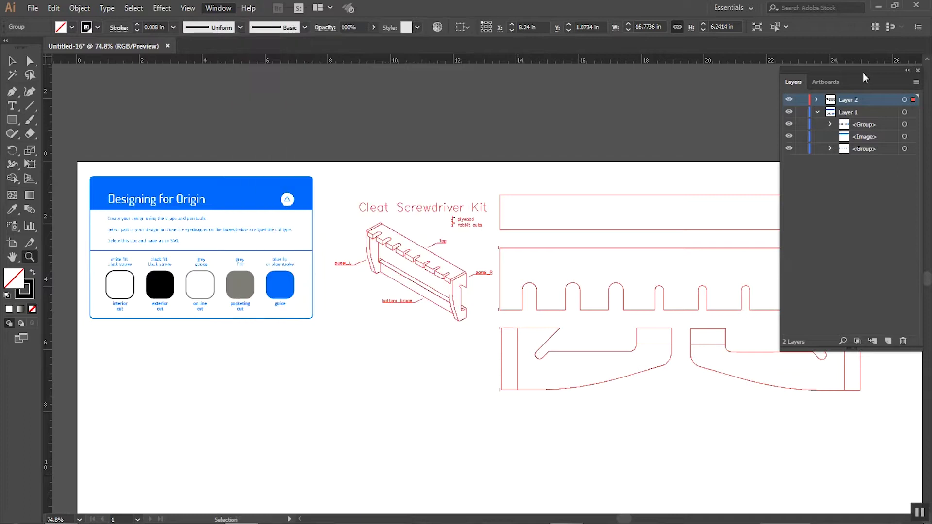
pyautogui.click(817, 100)
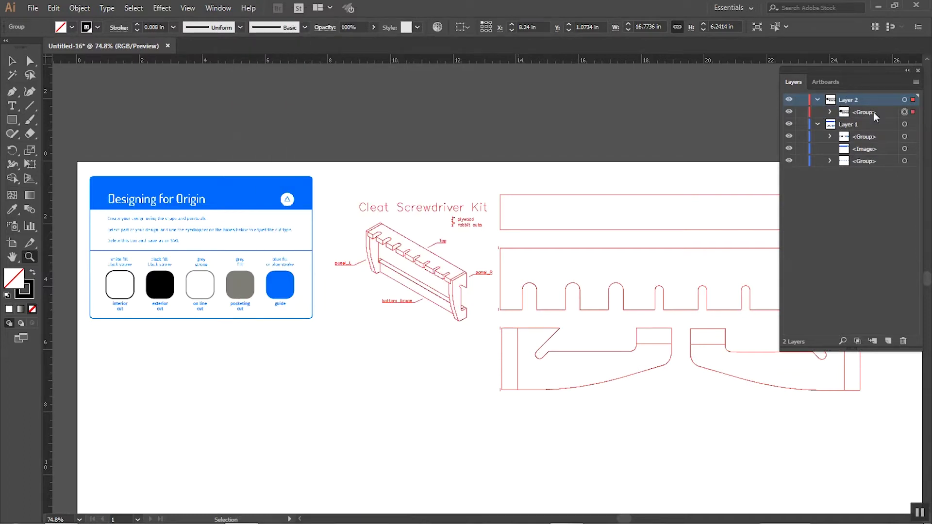
pyautogui.click(829, 112)
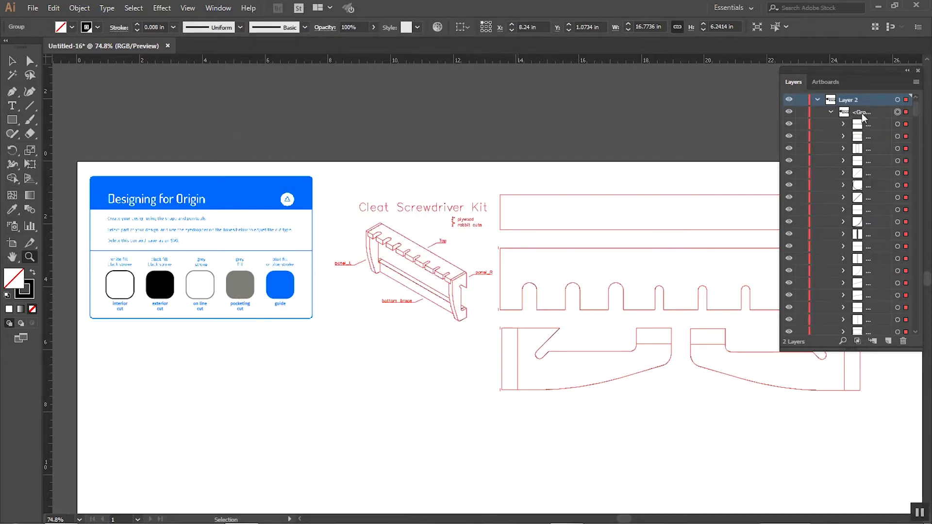
pyautogui.press('z')
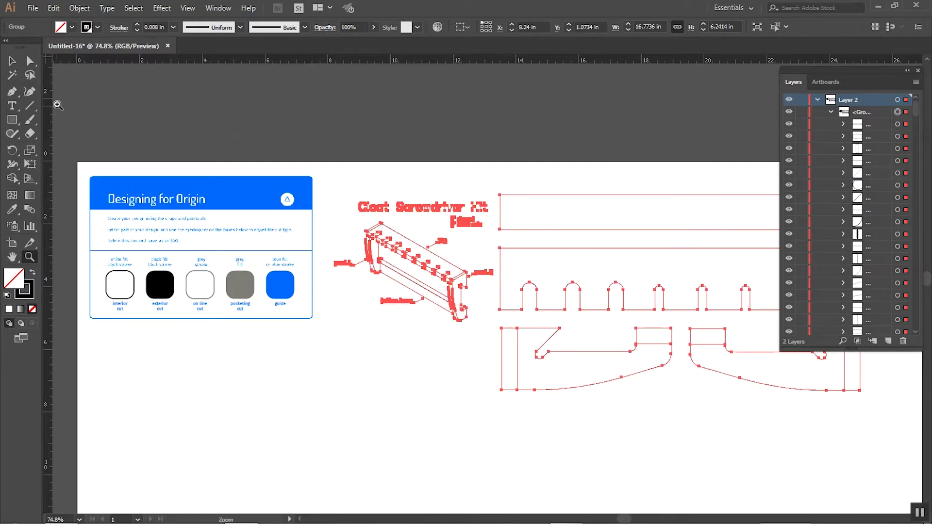
pyautogui.press('v')
pyautogui.click(398, 154)
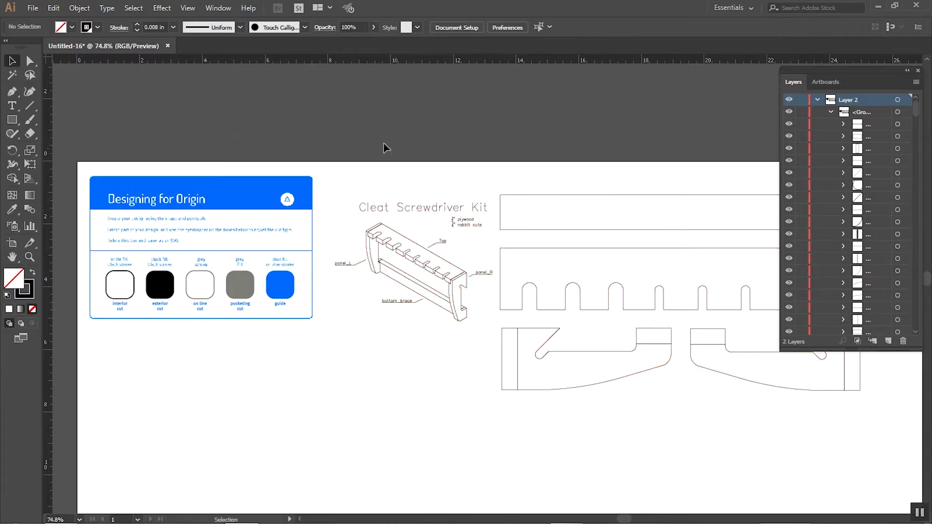
pyautogui.click(384, 214)
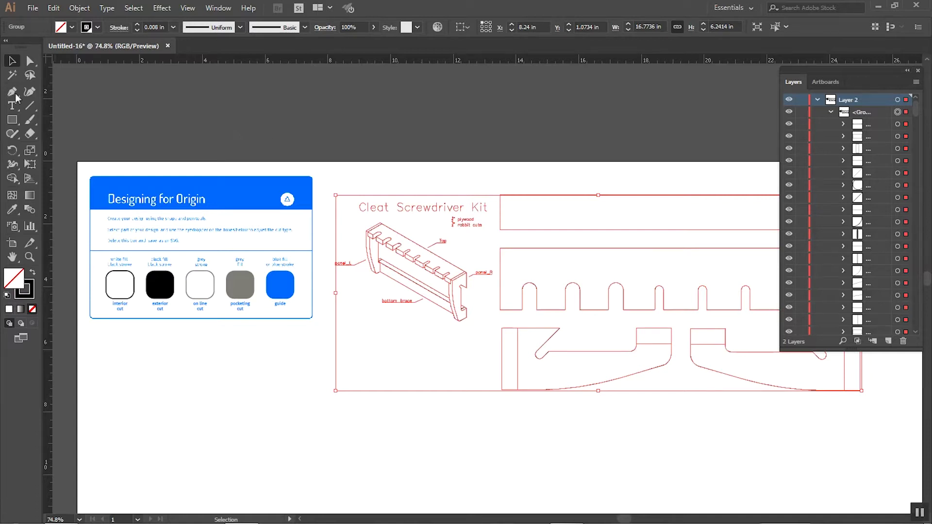
# Ungroup the rack drawing, then marquee-select and deselect the Cleat Screwdriver Kit illustration
pyautogui.click(85, 9)
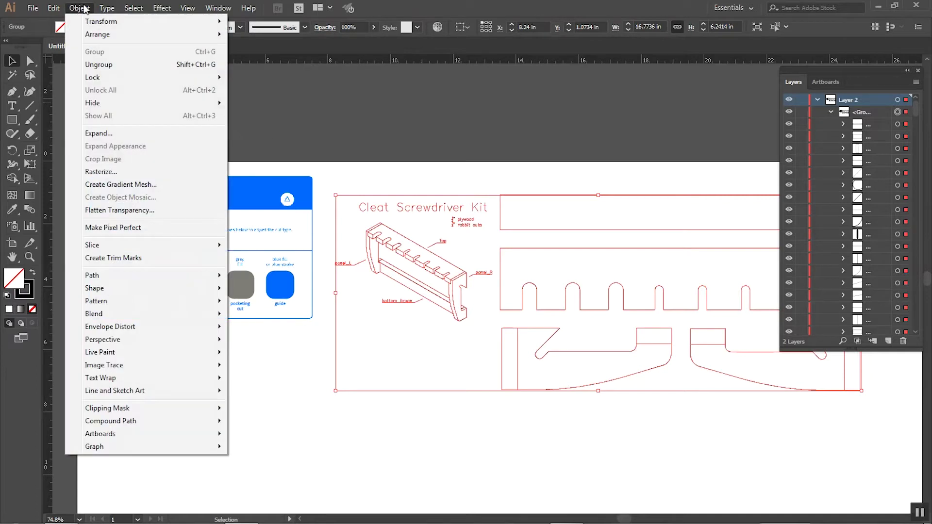
pyautogui.click(97, 64)
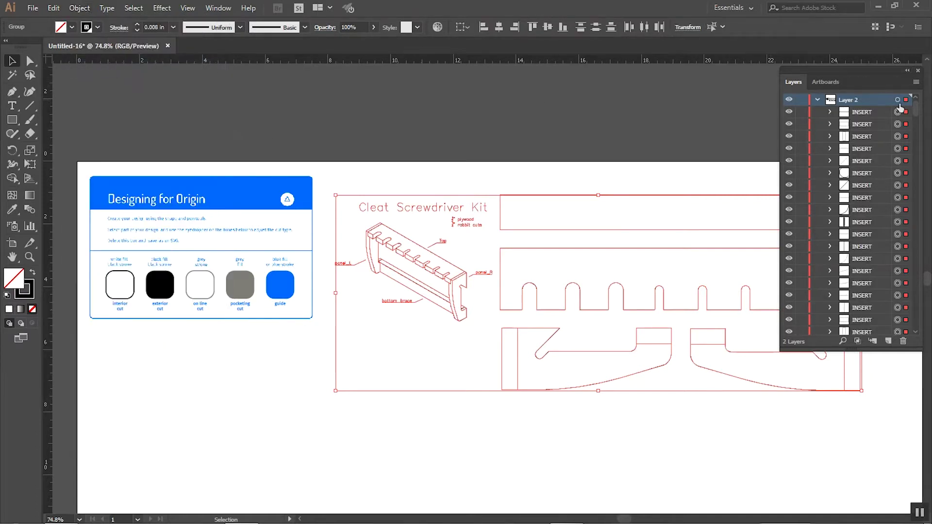
pyautogui.click(394, 188)
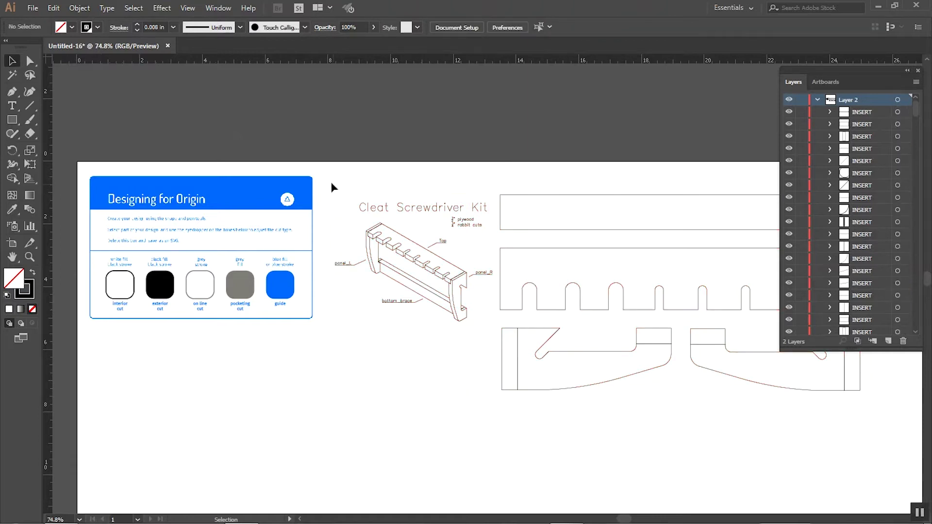
pyautogui.moveTo(334, 184); pyautogui.dragTo(497, 348)
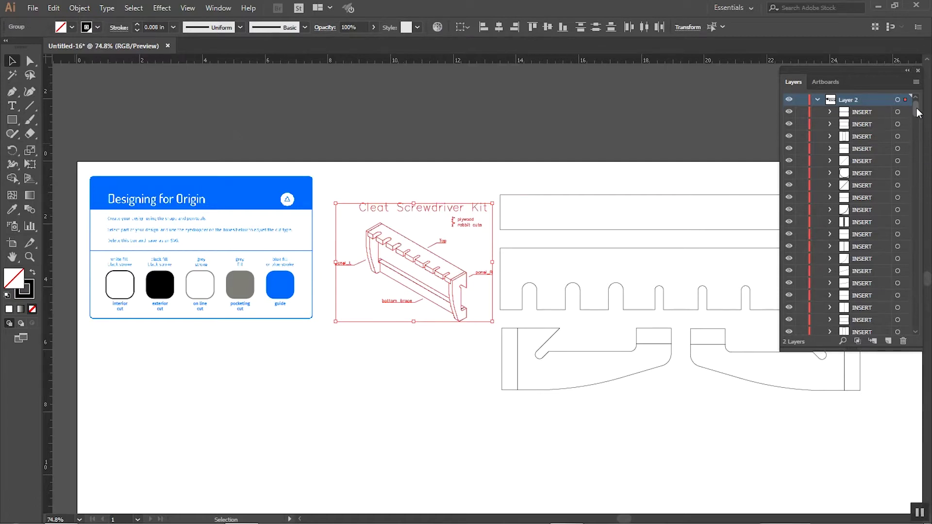
pyautogui.scroll(-10, 917, 198)
pyautogui.scroll(-5, 917, 198)
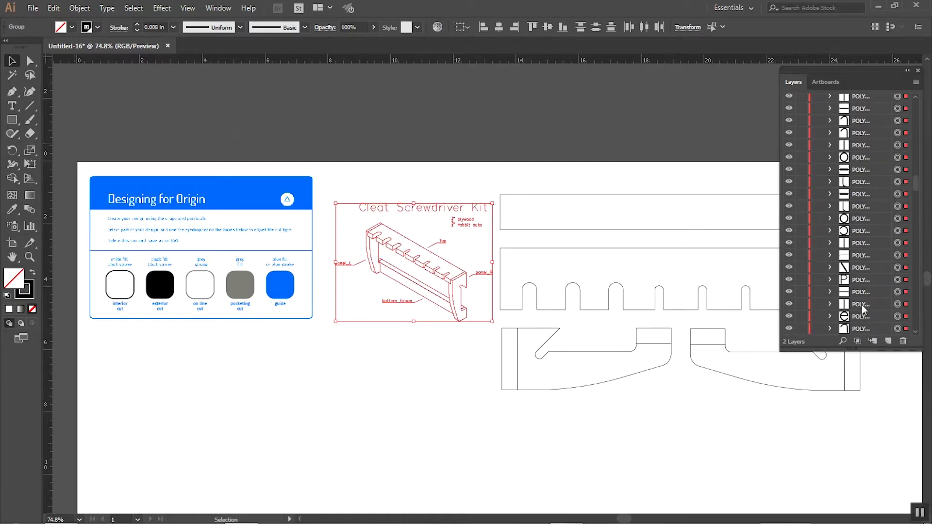
pyautogui.hotkey('ctrl', 'shift', 'a')
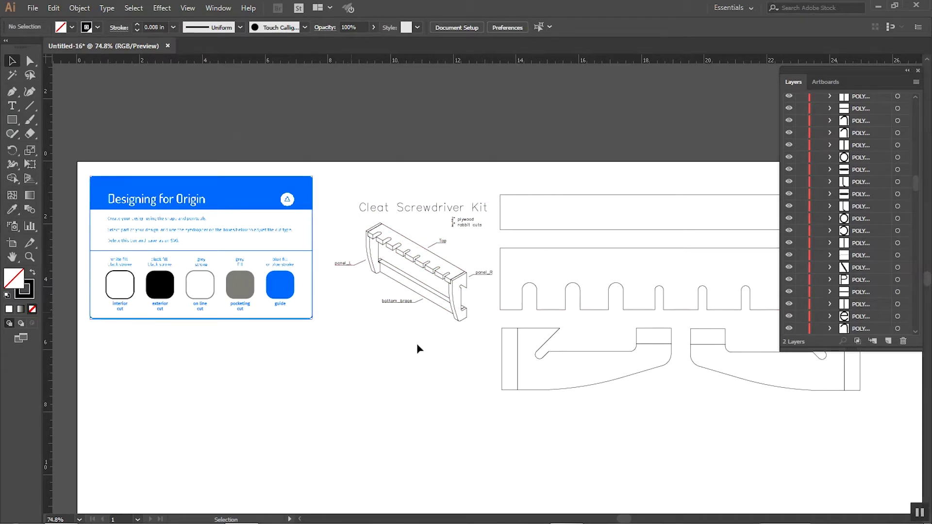
pyautogui.click(29, 257)
pyautogui.moveTo(331, 182); pyautogui.dragTo(505, 354)
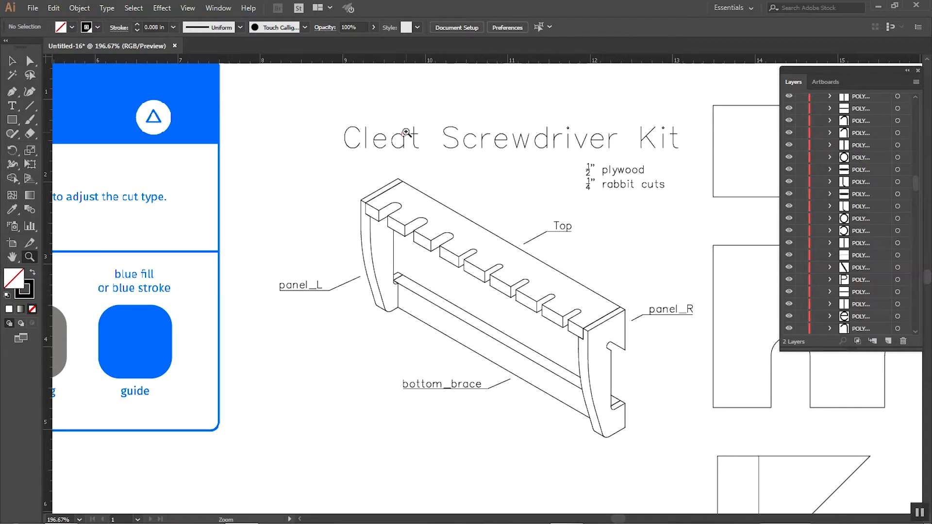
pyautogui.press('v')
pyautogui.click(30, 257)
pyautogui.press('alt')
pyautogui.click(30, 257)
pyautogui.keyDown('alt'); pyautogui.click(581, 312); pyautogui.keyUp('alt')
pyautogui.keyDown('alt'); pyautogui.click(543, 317); pyautogui.keyUp('alt')
pyautogui.keyDown('alt'); pyautogui.click(543, 318); pyautogui.keyUp('alt')
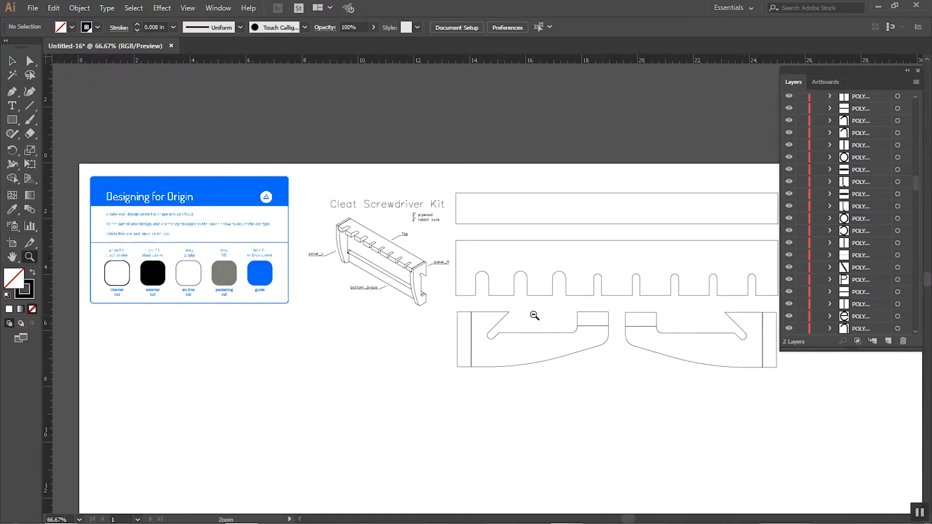
pyautogui.press('v')
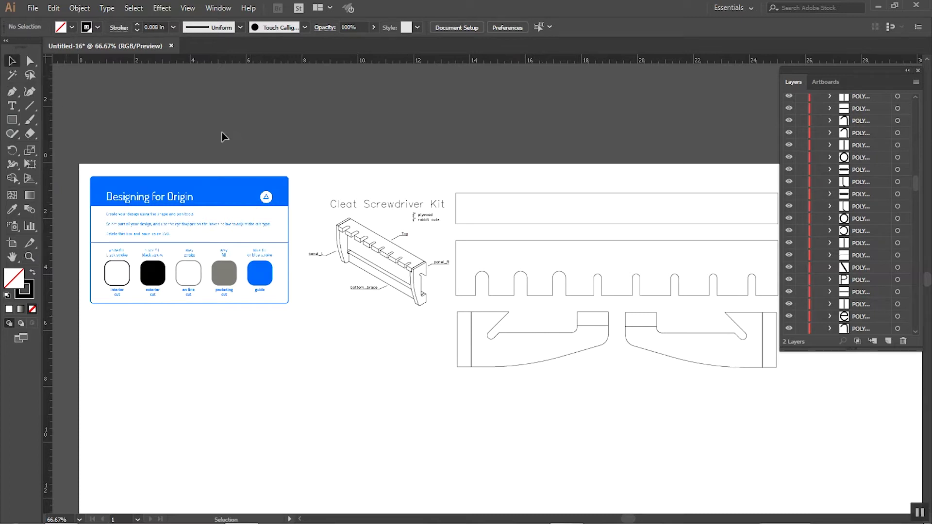
pyautogui.moveTo(293, 160)
pyautogui.mouseDown()
pyautogui.moveTo(359, 264)
pyautogui.moveTo(429, 329)
pyautogui.moveTo(452, 337)
pyautogui.mouseUp()
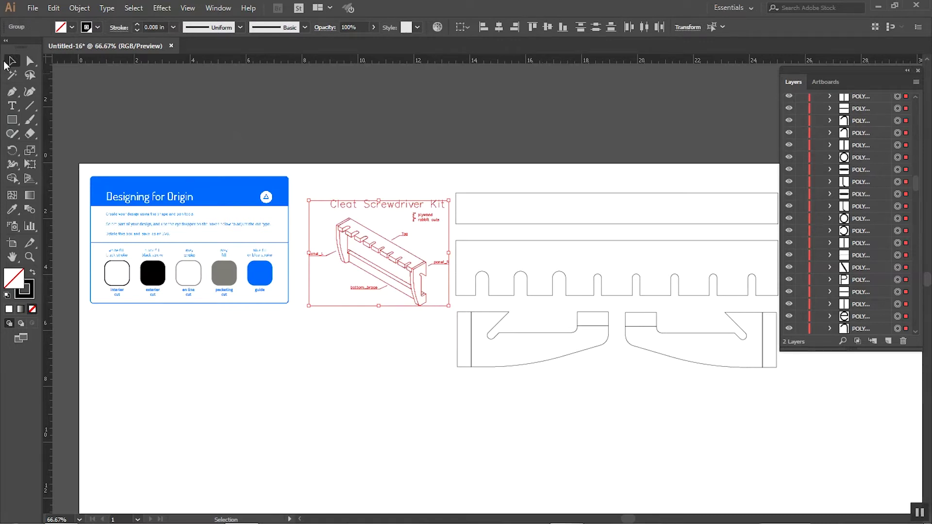
# Delete the Cleat Screwdriver Kit illustration and select the rack's long top rectangle
pyautogui.press('Delete')
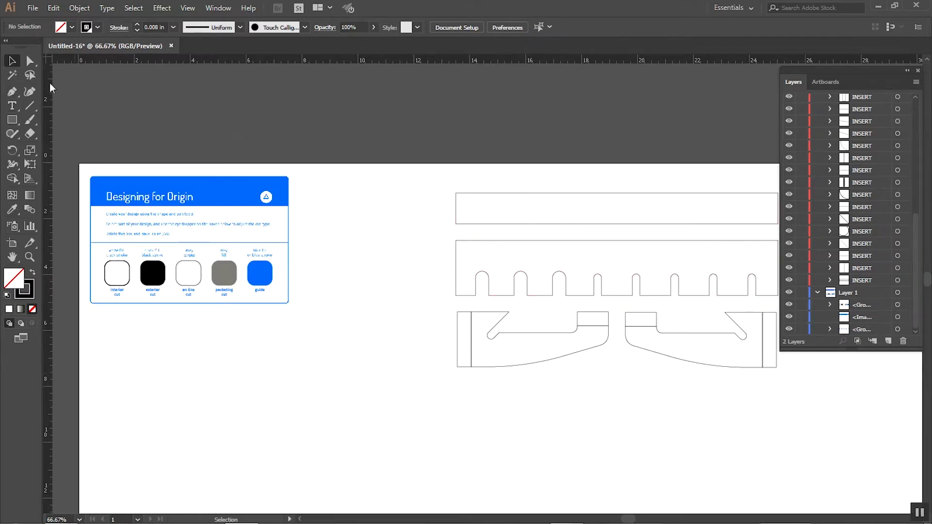
pyautogui.moveTo(587, 241); pyautogui.dragTo(428, 241)
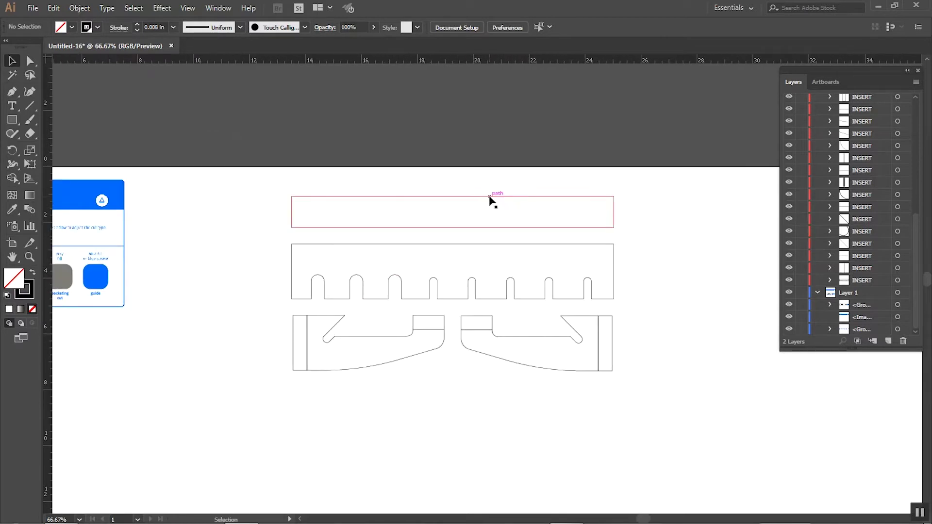
pyautogui.click(391, 199)
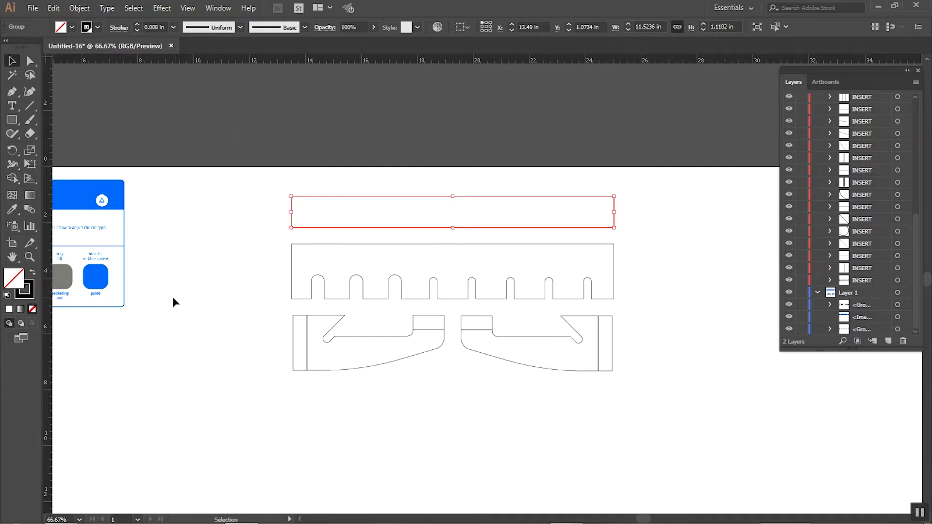
pyautogui.hscroll(-5, 183, 266)
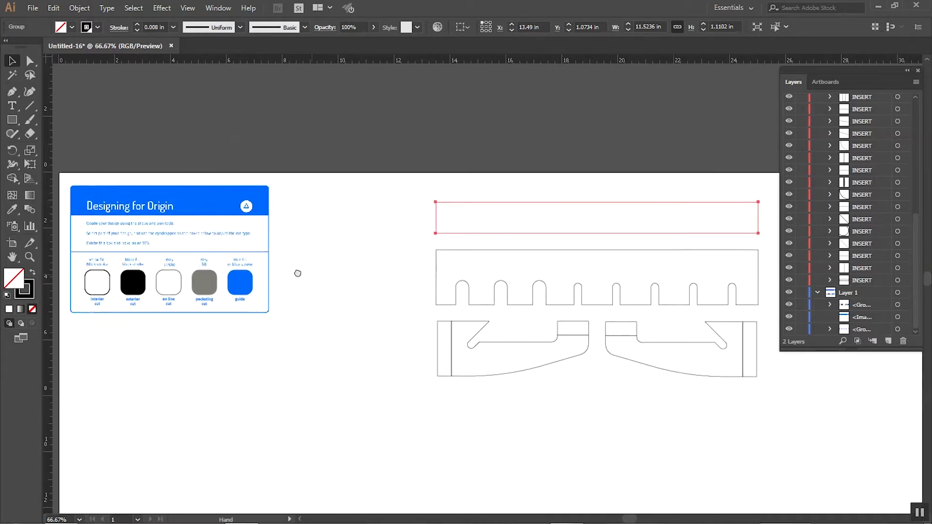
# Eyedrop the black exterior-cut fill onto the long top rectangle and the notched comb piece
pyautogui.click(12, 211)
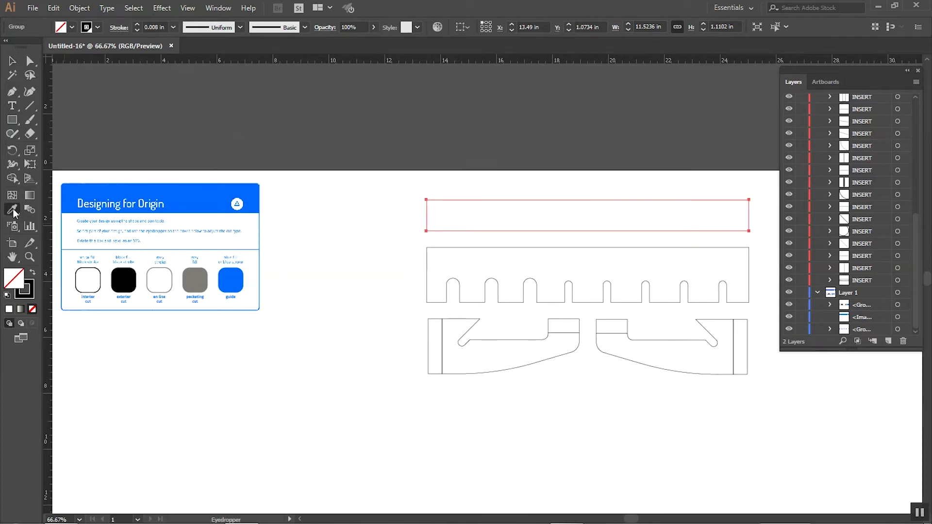
pyautogui.click(129, 281)
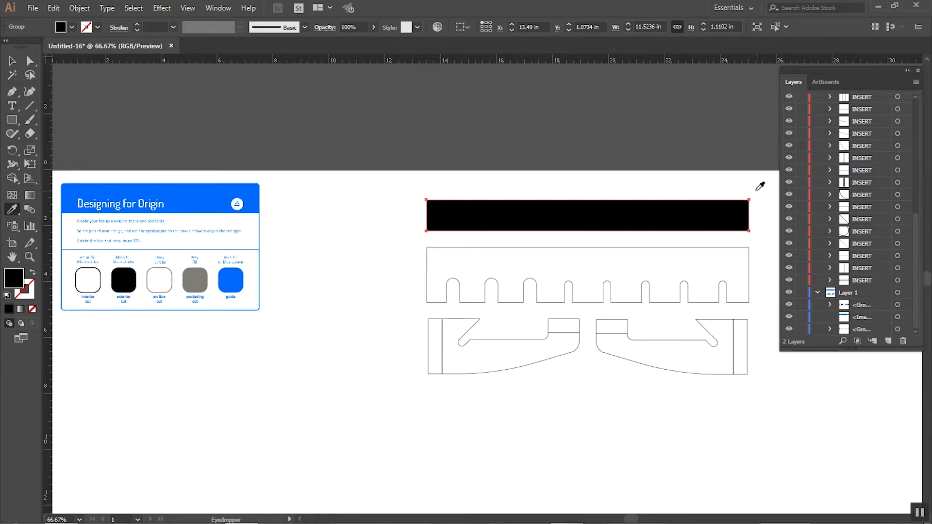
pyautogui.click(12, 60)
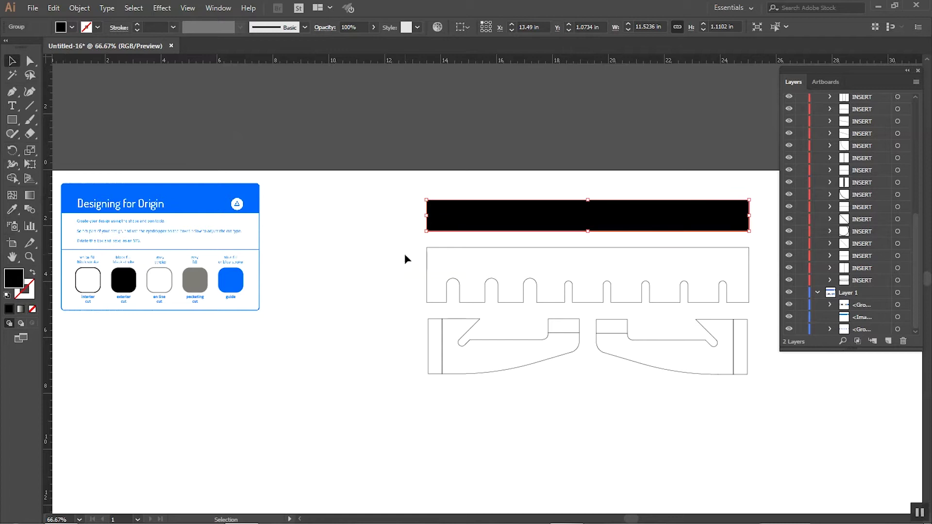
pyautogui.click(363, 262)
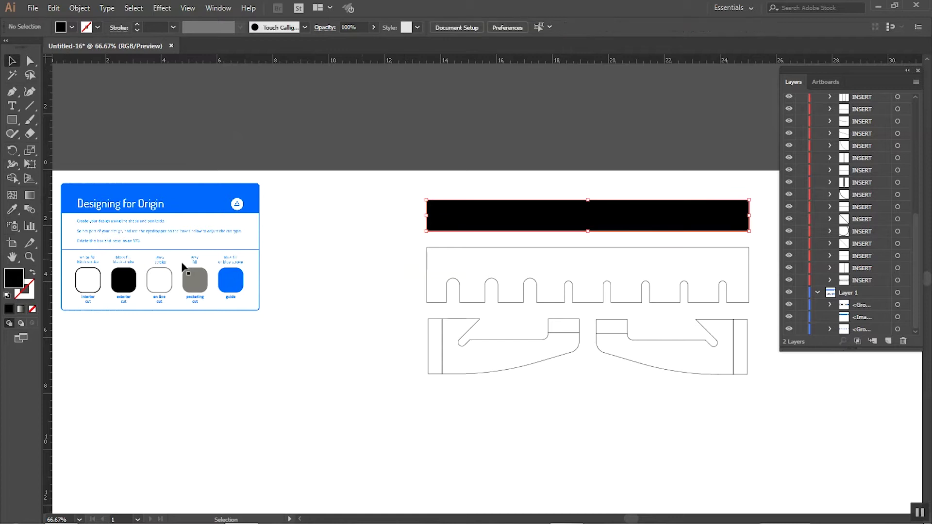
pyautogui.click(631, 249)
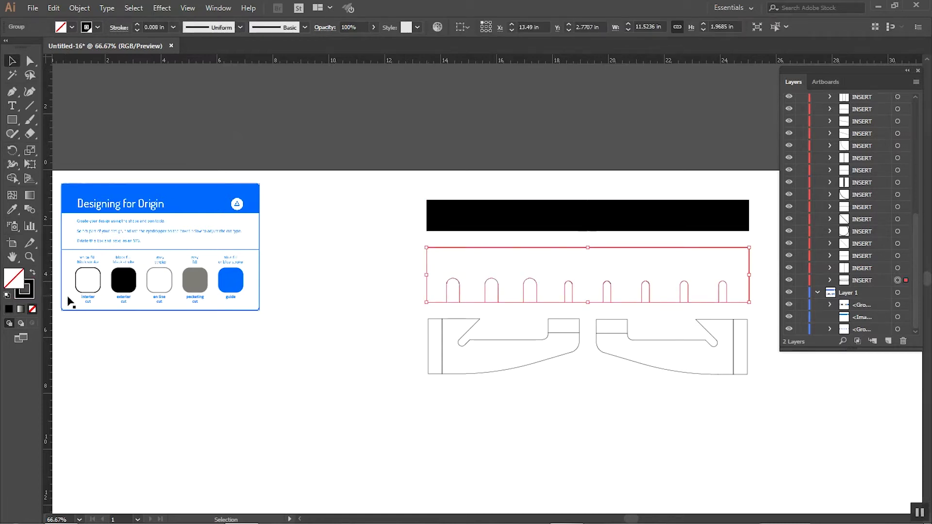
pyautogui.click(14, 211)
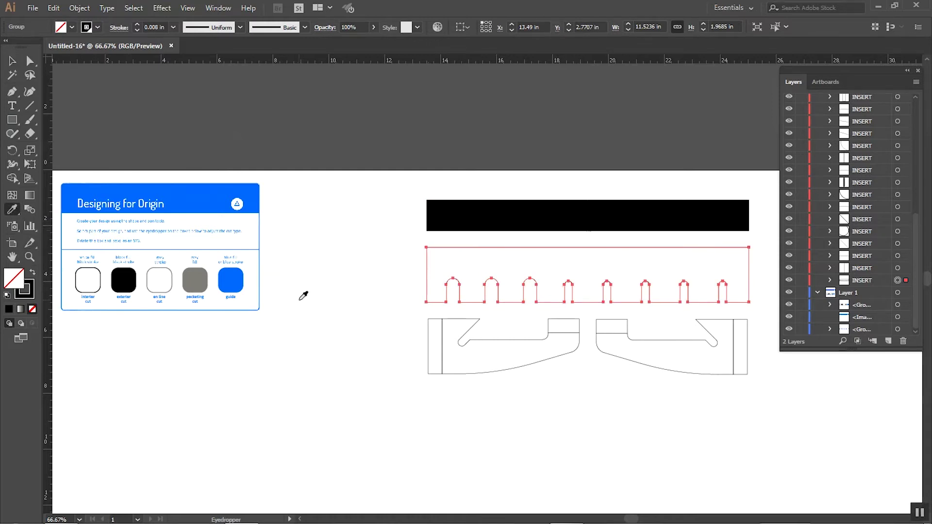
pyautogui.click(135, 277)
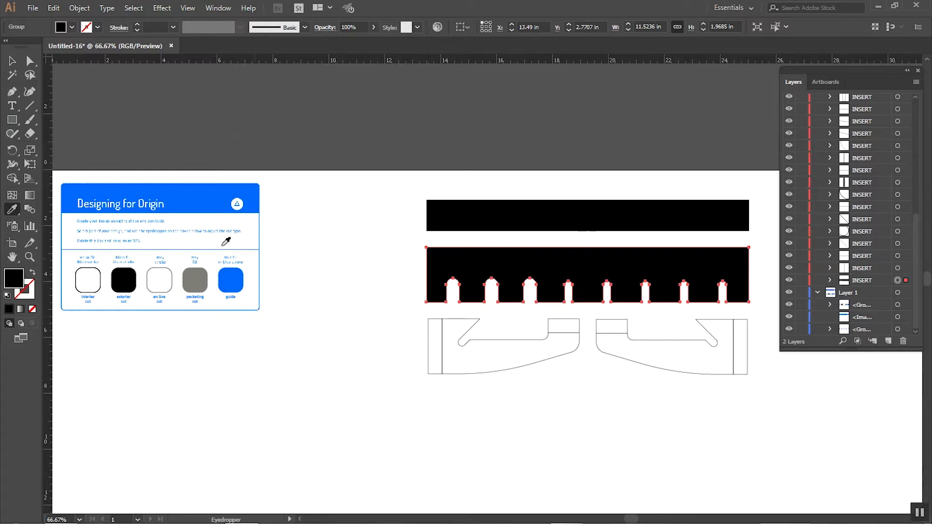
pyautogui.click(12, 60)
pyautogui.click(345, 285)
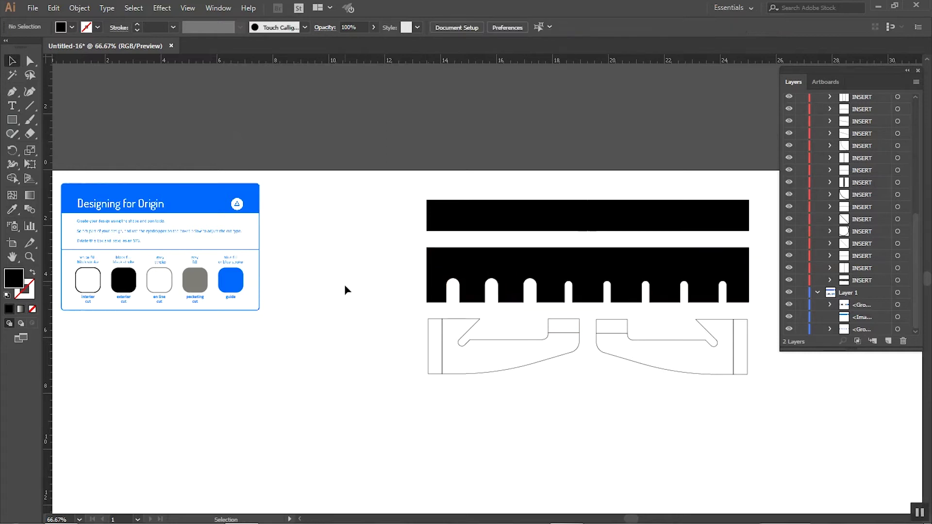
# Select the left strip, curved left piece and right bracket, then copy and paste them in place
pyautogui.click(443, 362)
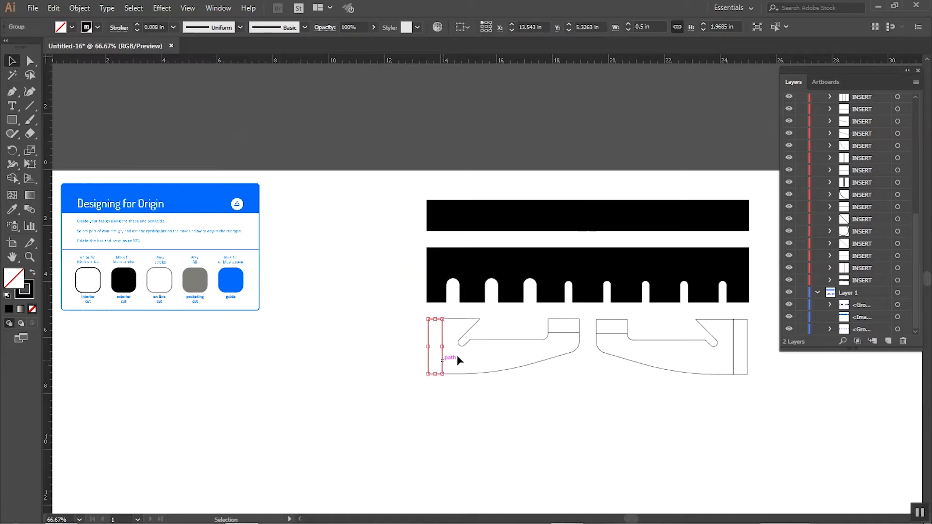
pyautogui.keyDown('shift'); pyautogui.click(561, 333); pyautogui.keyUp('shift')
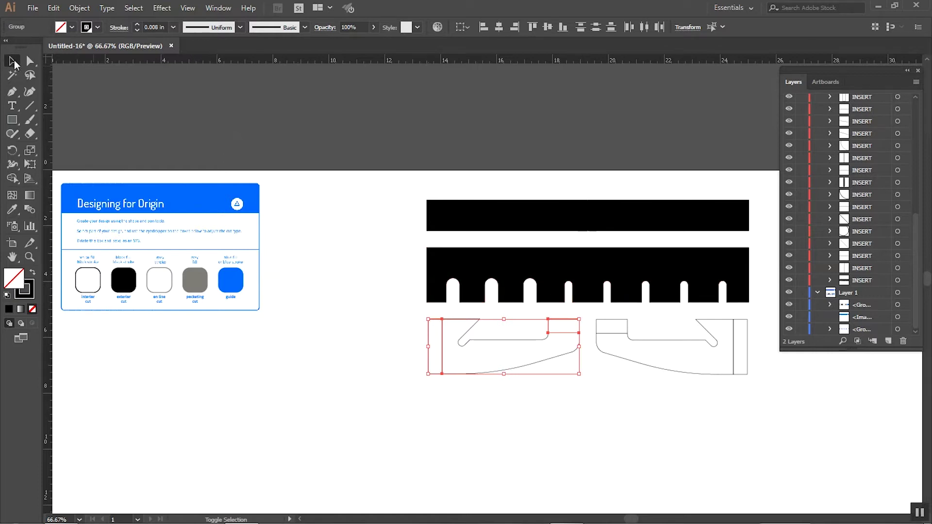
pyautogui.keyDown('shift'); pyautogui.click(610, 337); pyautogui.keyUp('shift')
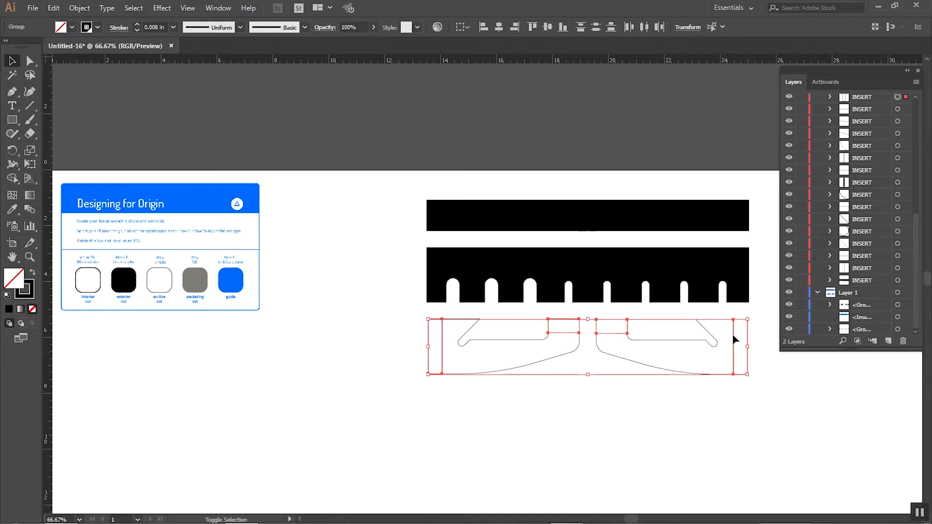
pyautogui.scroll(5, 864, 240)
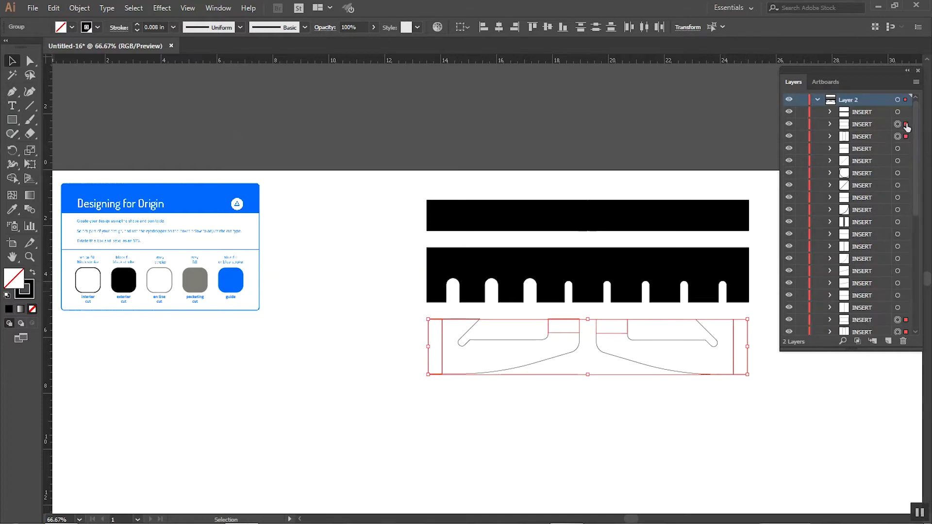
pyautogui.click(79, 8)
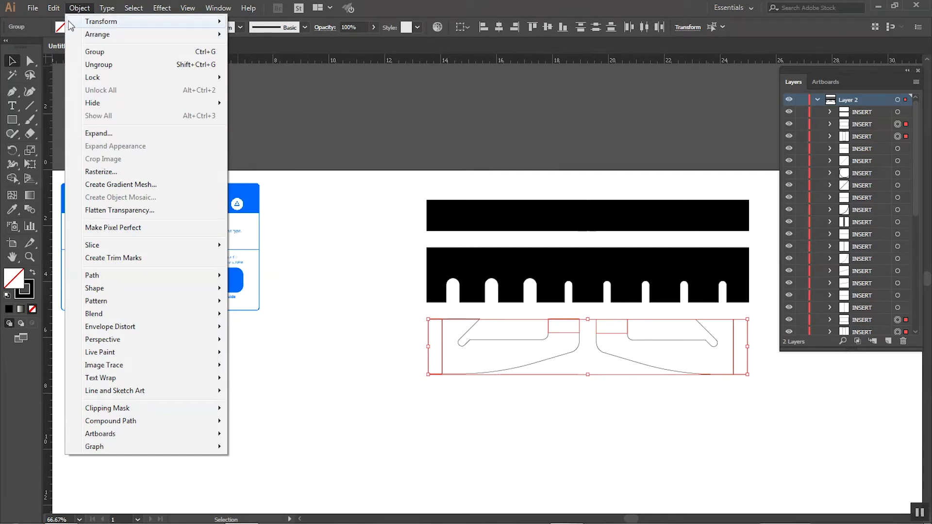
pyautogui.press('Left')
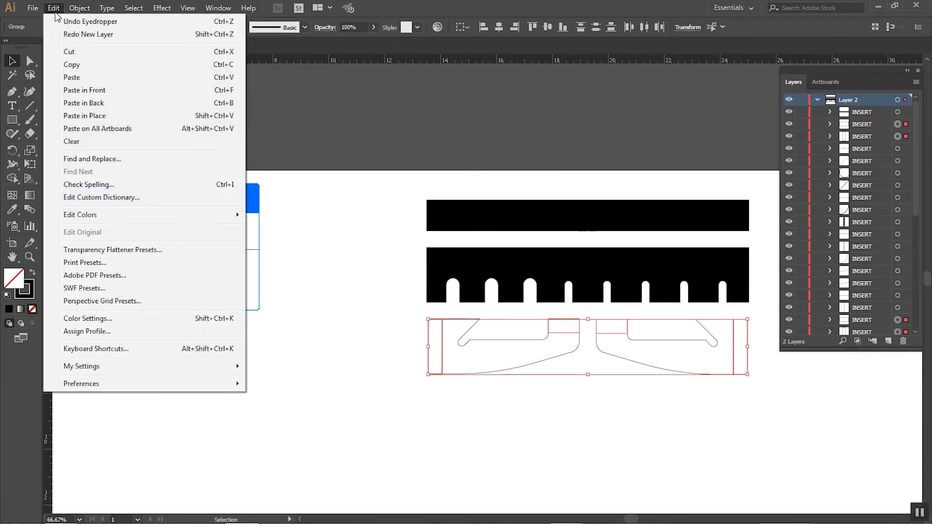
pyautogui.click(73, 65)
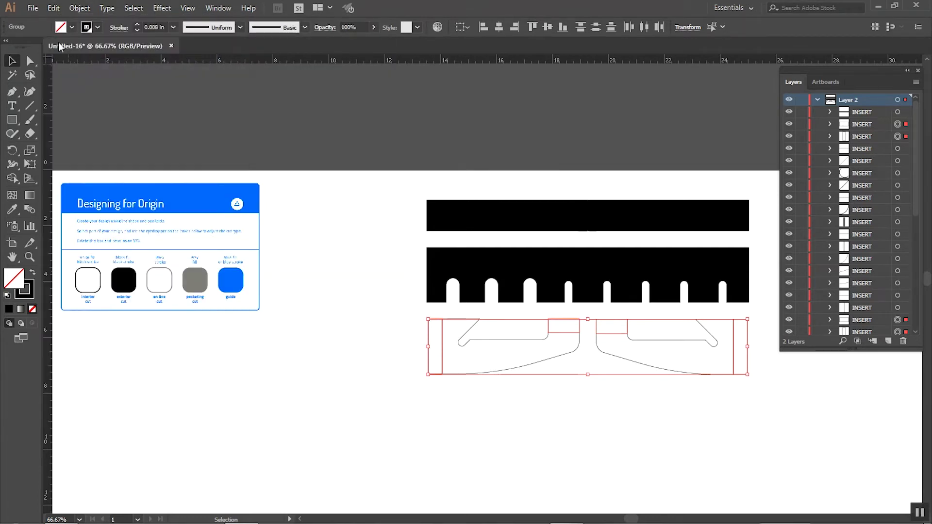
pyautogui.click(54, 8)
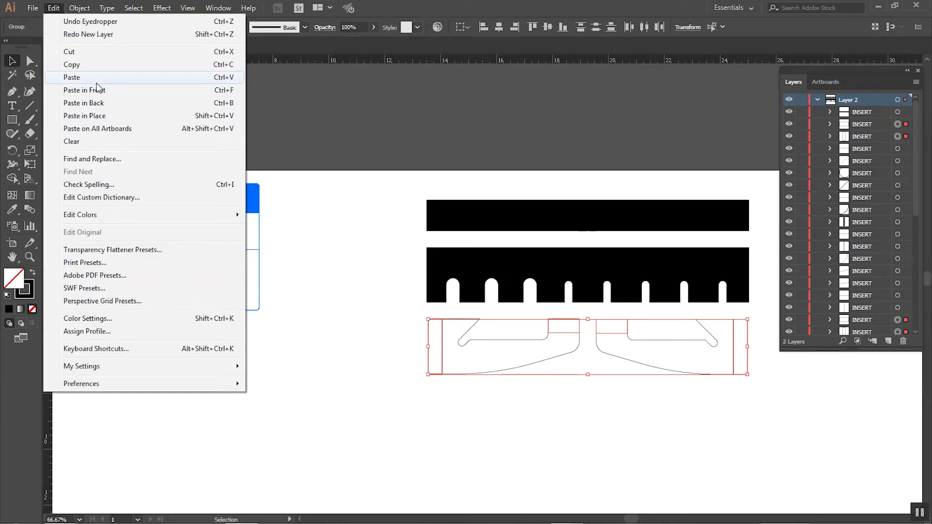
pyautogui.click(113, 117)
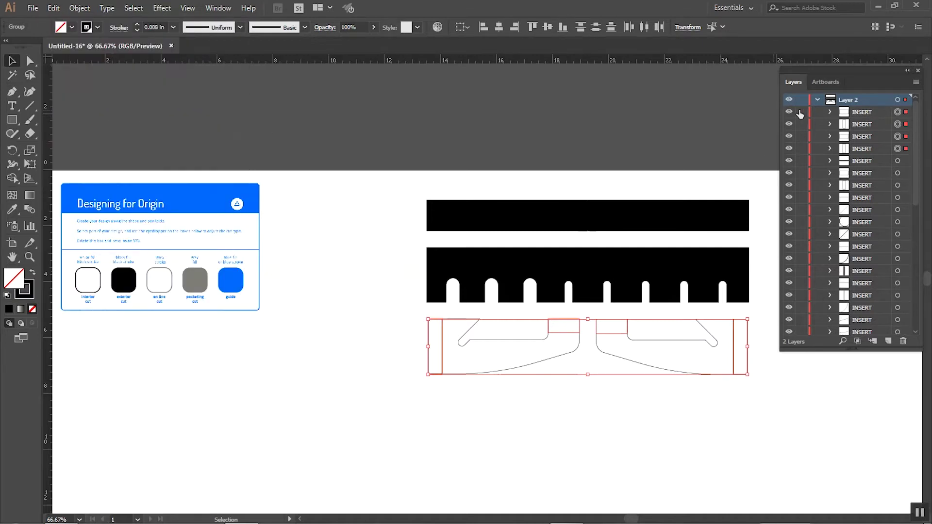
# Hide the four pasted bracket copies, select the bracket outlines, and set black fill with no stroke
pyautogui.moveTo(789, 113); pyautogui.dragTo(791, 137)
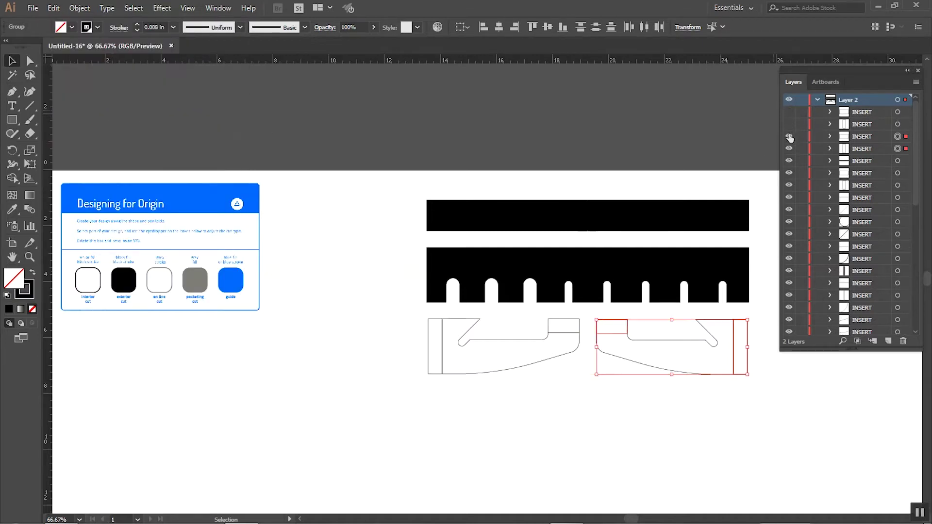
pyautogui.click(787, 153)
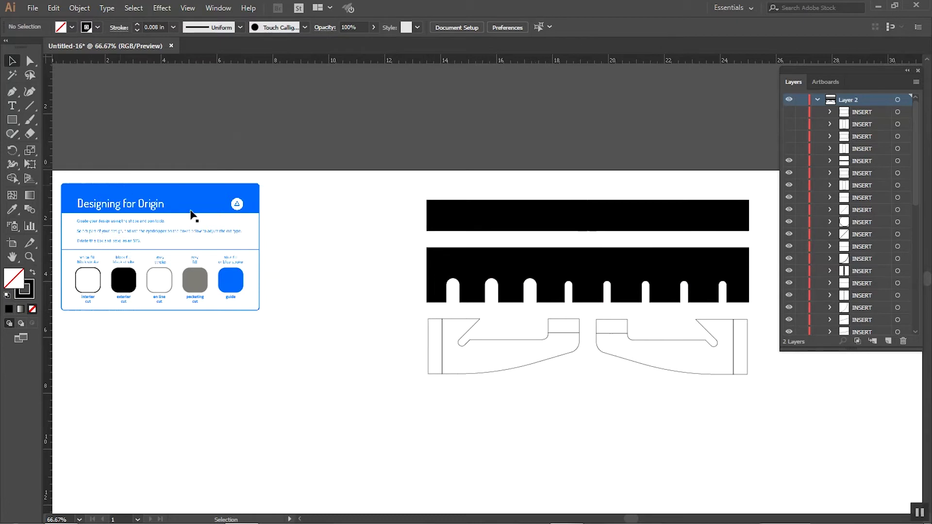
pyautogui.moveTo(399, 310); pyautogui.dragTo(769, 399)
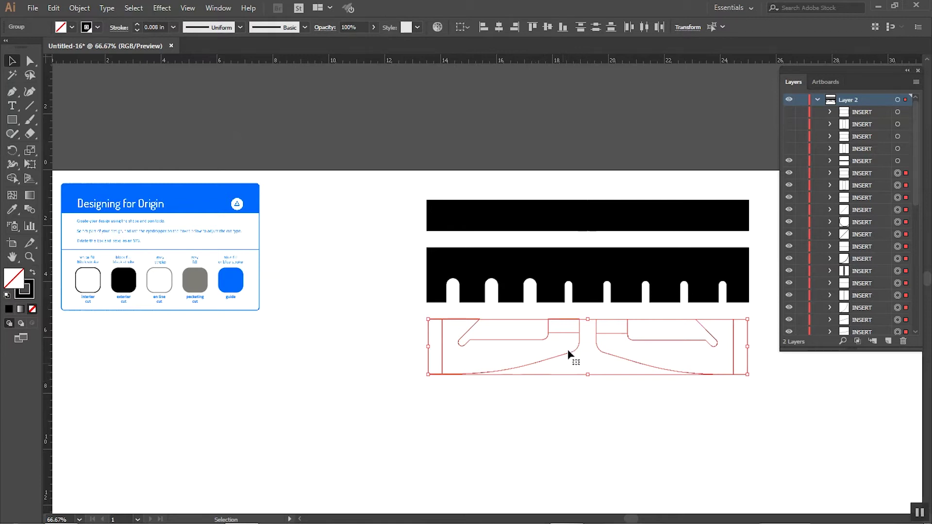
pyautogui.click(12, 179)
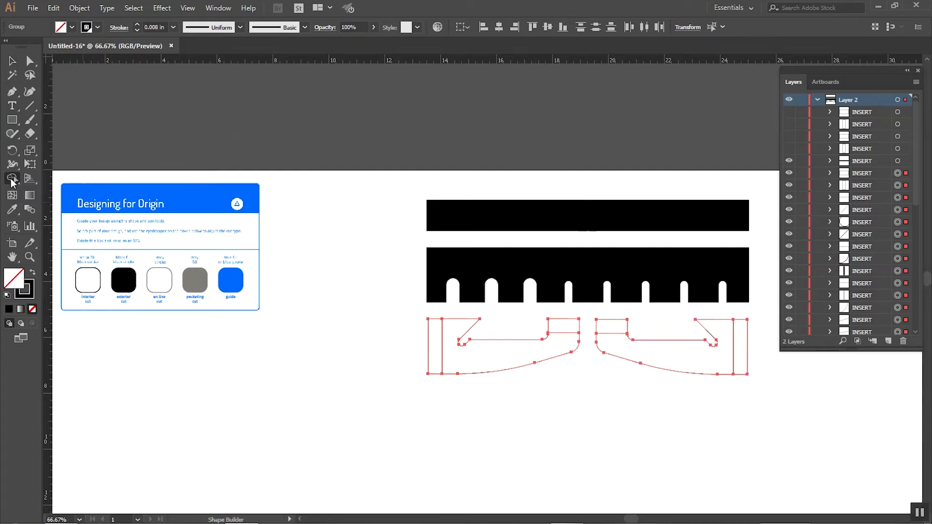
pyautogui.click(33, 274)
# Merge the left strip and curved piece into one black left bracket with Shape Builder
pyautogui.hotkey('shift', 'm')
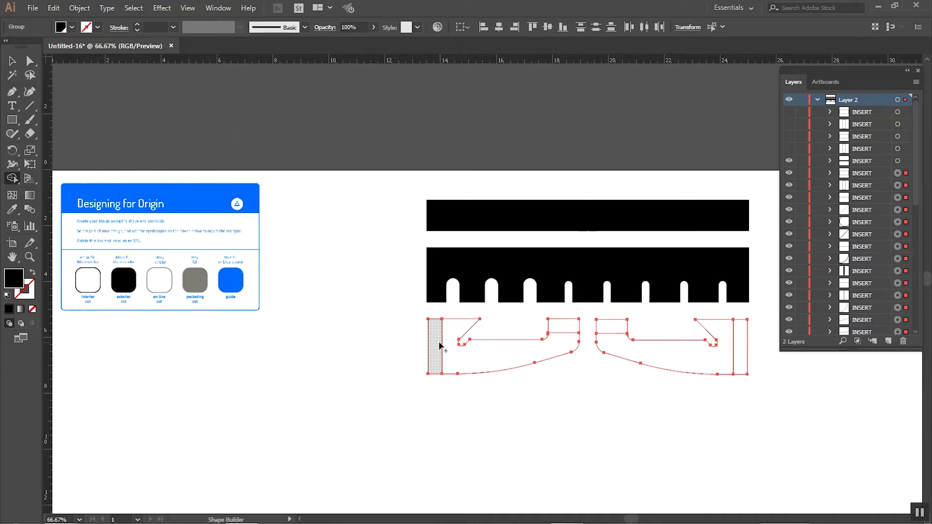
pyautogui.moveTo(439, 346)
pyautogui.mouseDown()
pyautogui.moveTo(467, 361)
pyautogui.moveTo(539, 354)
pyautogui.moveTo(571, 332)
pyautogui.mouseUp()
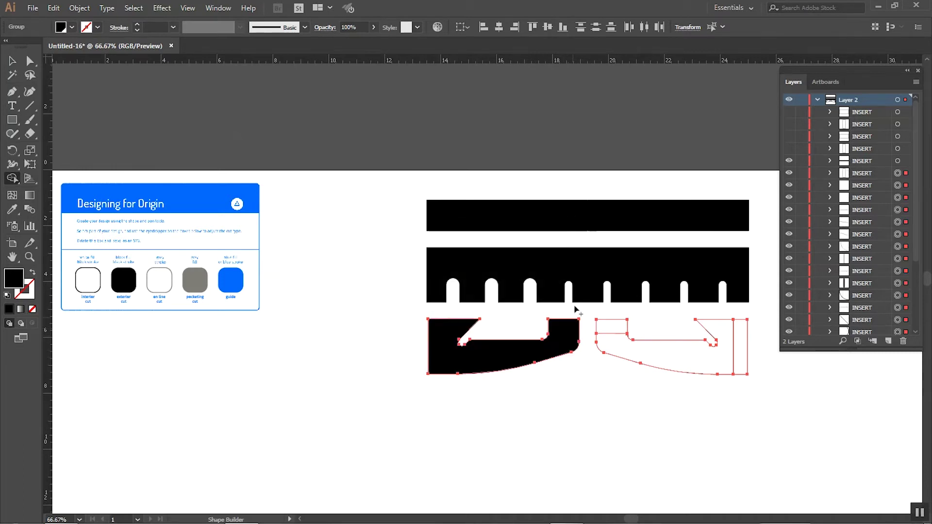
pyautogui.hotkey('ctrl', 'shift', 'a')
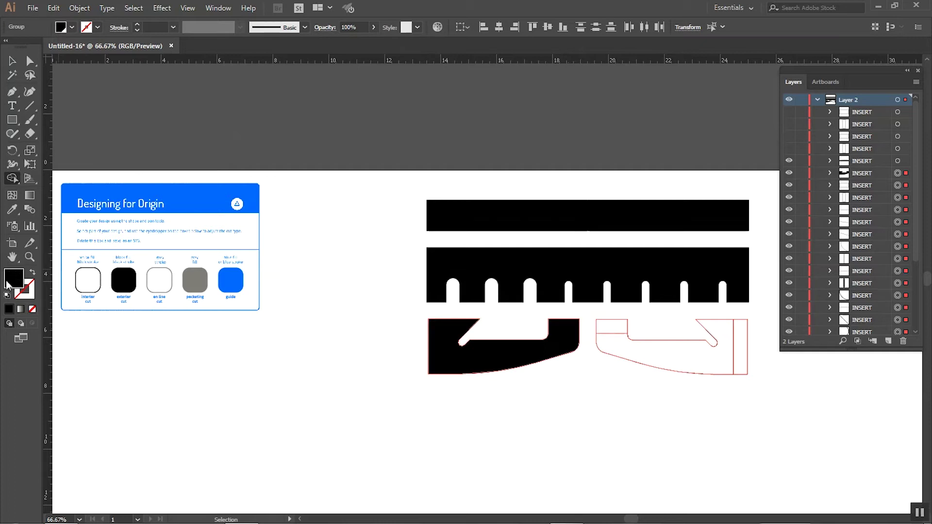
pyautogui.hotkey('ctrl', 'z')
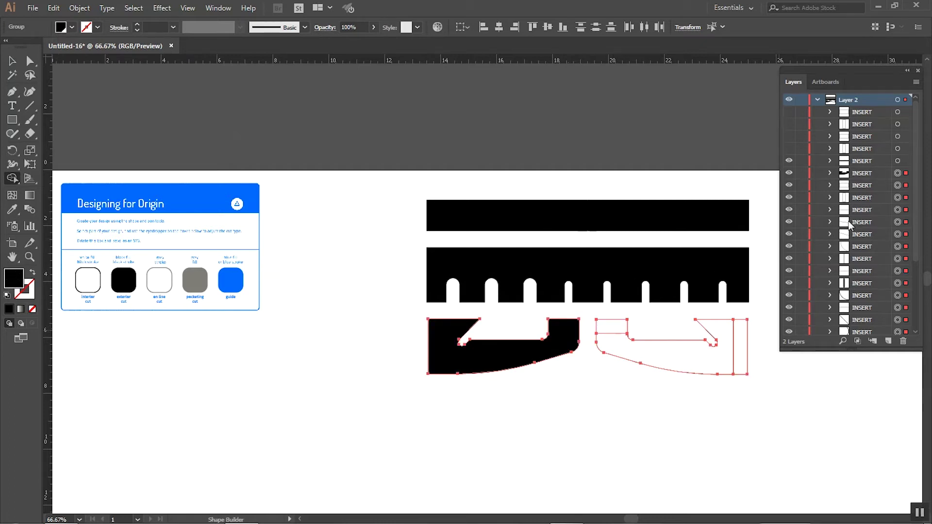
pyautogui.click(789, 235)
pyautogui.click(790, 235)
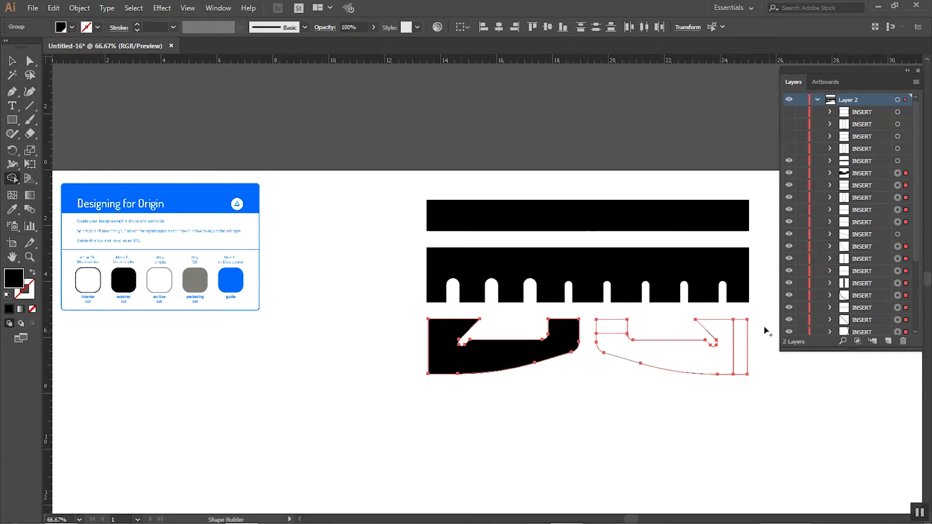
# Merge the right bracket's regions into one black shape and show the INSERT sublayers again
pyautogui.press('v')
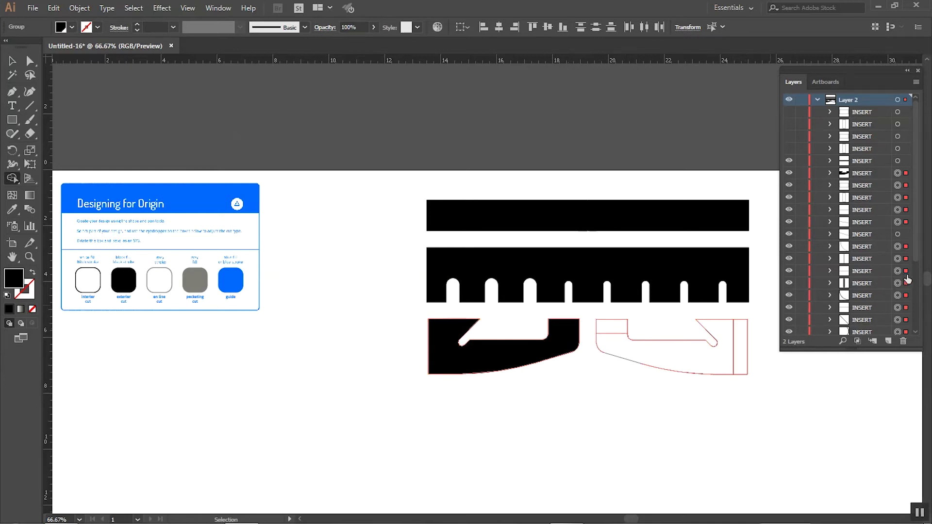
pyautogui.keyDown('shift'); pyautogui.click(897, 234); pyautogui.keyUp('shift')
pyautogui.hotkey('shift', 'm')
pyautogui.moveTo(607, 331)
pyautogui.mouseDown()
pyautogui.moveTo(651, 358)
pyautogui.moveTo(739, 363)
pyautogui.mouseUp()
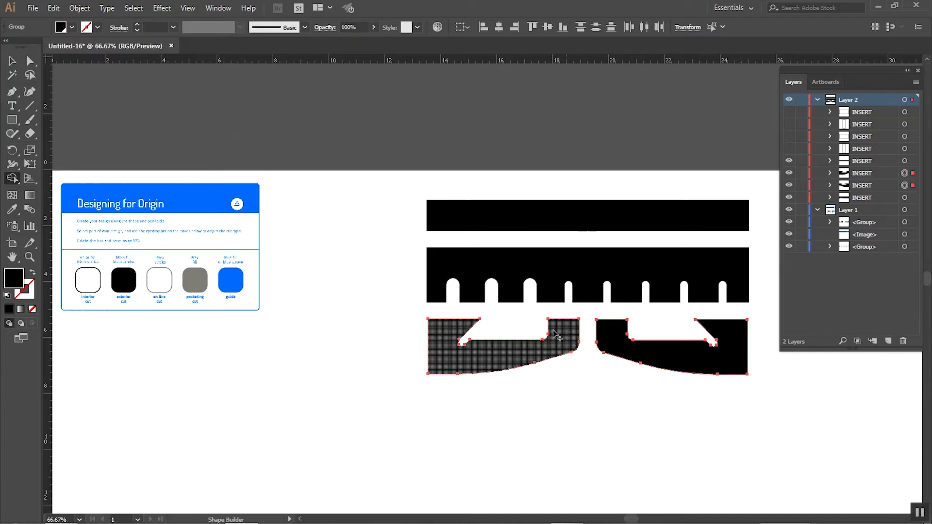
pyautogui.click(789, 112)
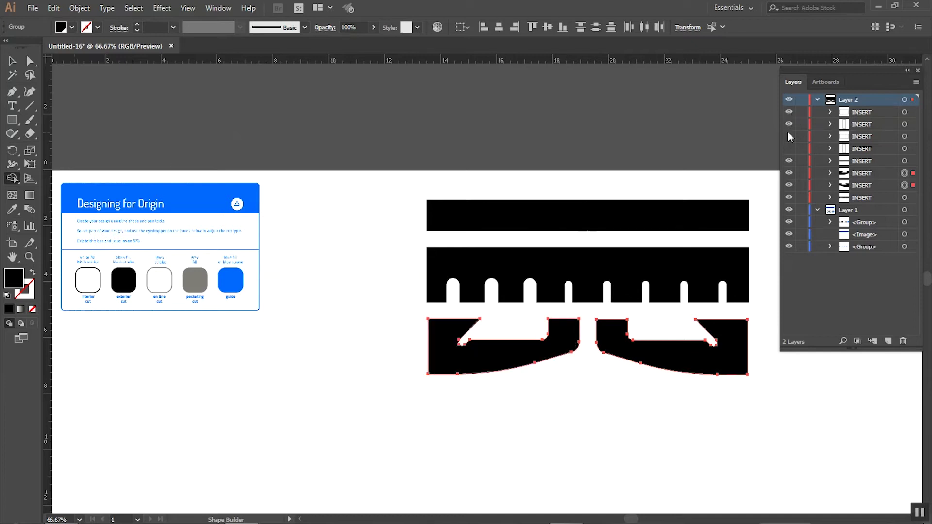
pyautogui.click(789, 148)
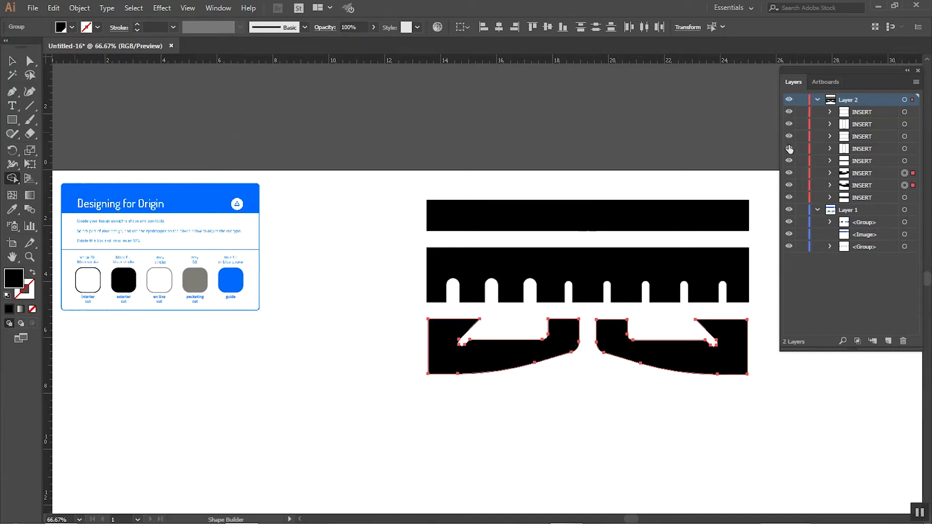
pyautogui.click(913, 113)
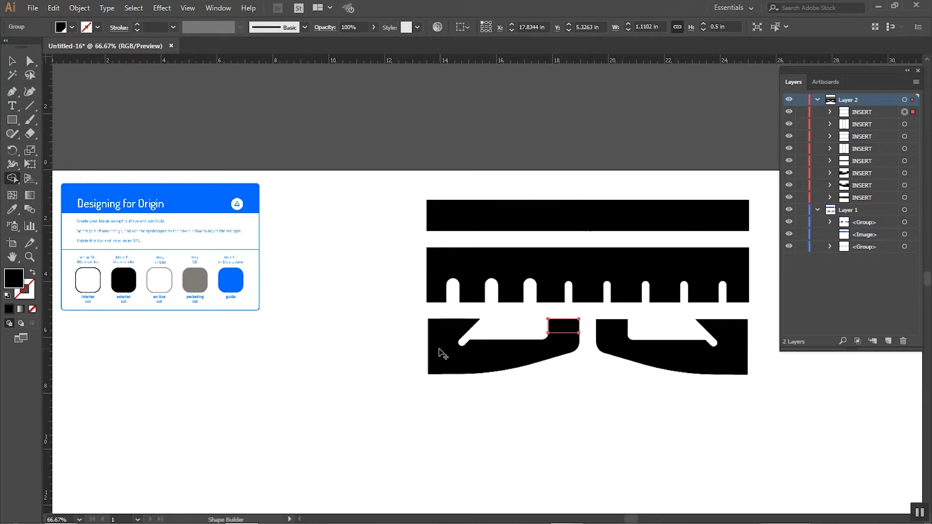
# Swap fill and stroke, then select both notch rectangles and both lower-bracket end strips
pyautogui.press('v')
pyautogui.hotkey('shift', 'x')
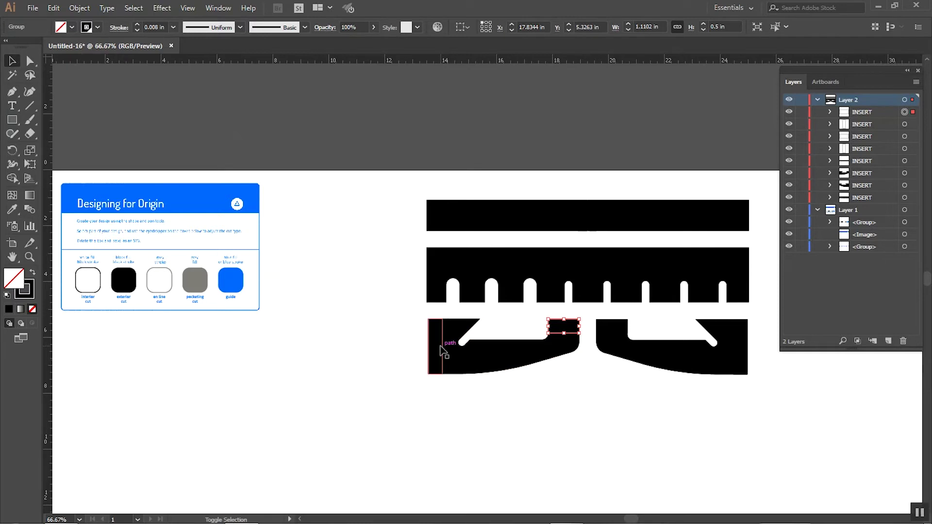
pyautogui.keyDown('shift'); pyautogui.click(441, 349); pyautogui.keyUp('shift')
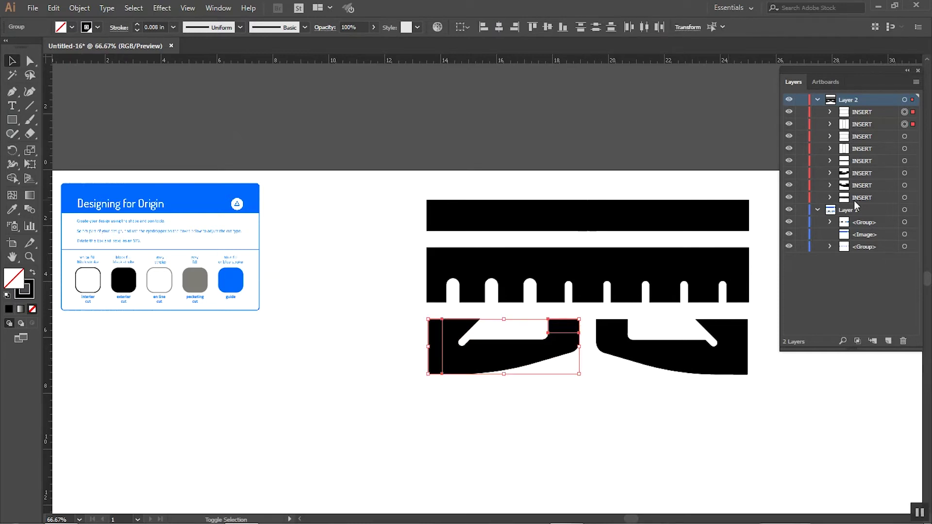
pyautogui.keyDown('shift'); pyautogui.click(910, 137); pyautogui.keyUp('shift')
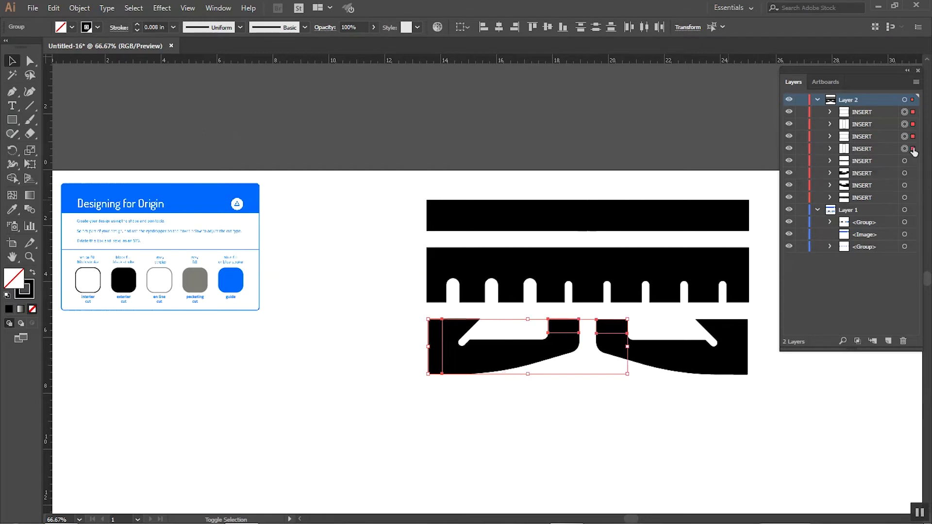
pyautogui.keyDown('shift'); pyautogui.click(911, 150); pyautogui.keyUp('shift')
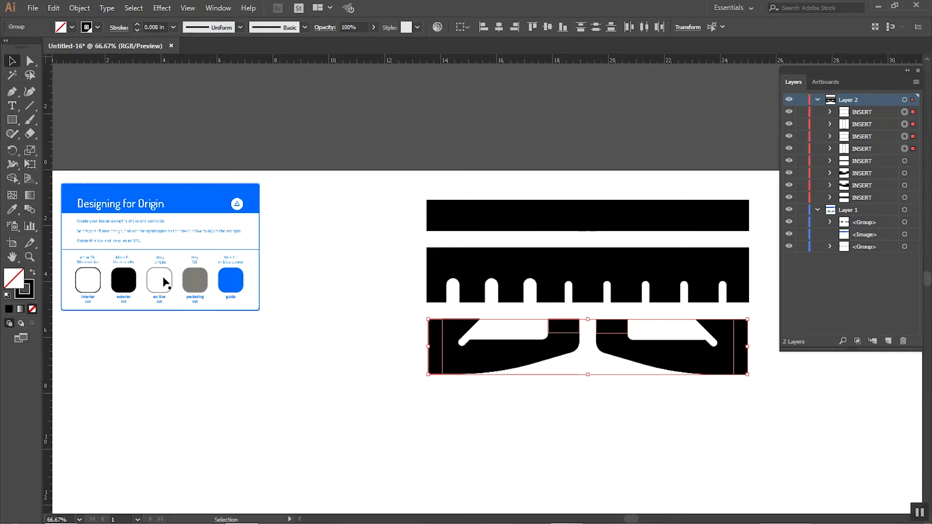
# Eyedrop the white interior-cut swatch onto the selected notch rectangles and end strips, then deselect
pyautogui.click(12, 209)
pyautogui.click(86, 266)
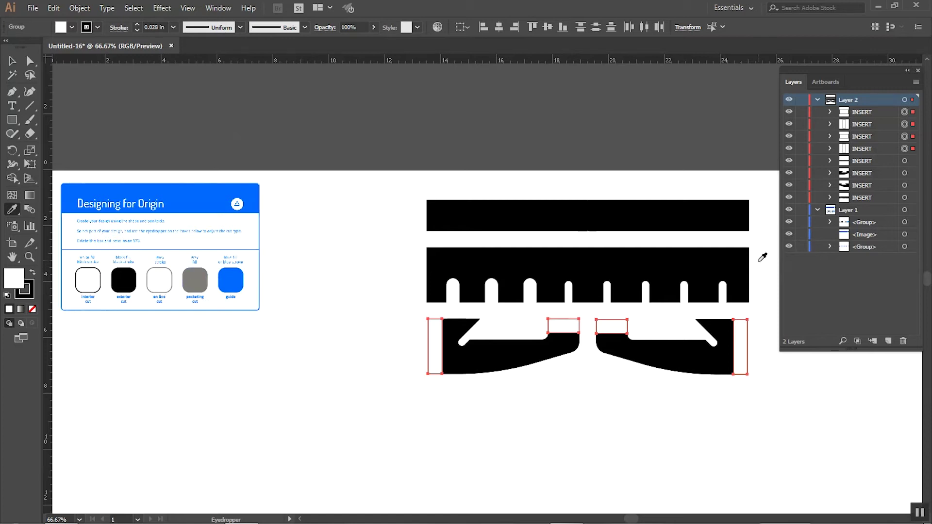
pyautogui.click(12, 60)
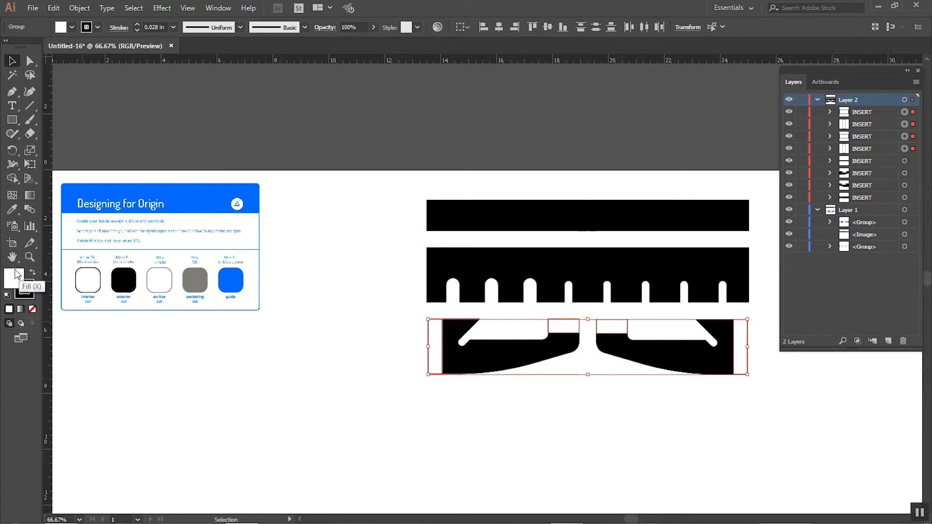
pyautogui.click(410, 435)
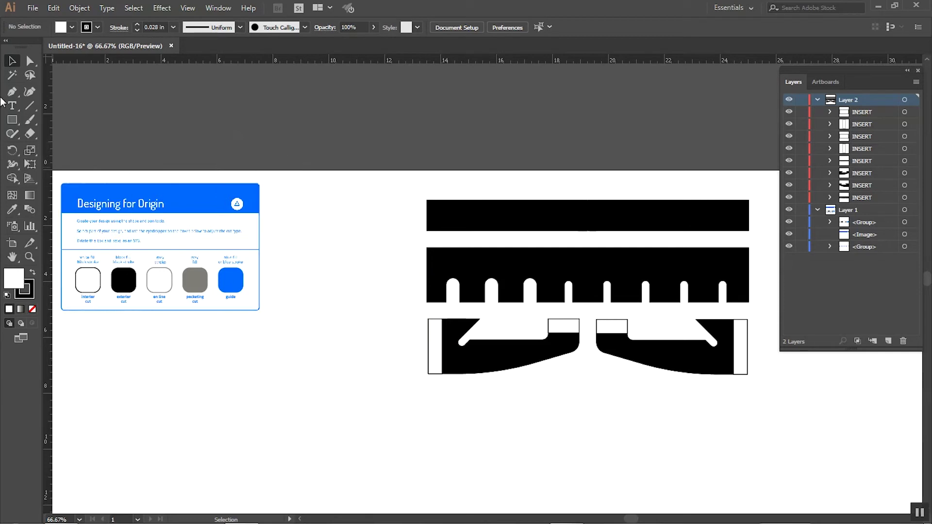
# Select and delete the Designing for Origin info box from the artboard
pyautogui.moveTo(303, 148); pyautogui.dragTo(97, 369)
pyautogui.press('Delete')
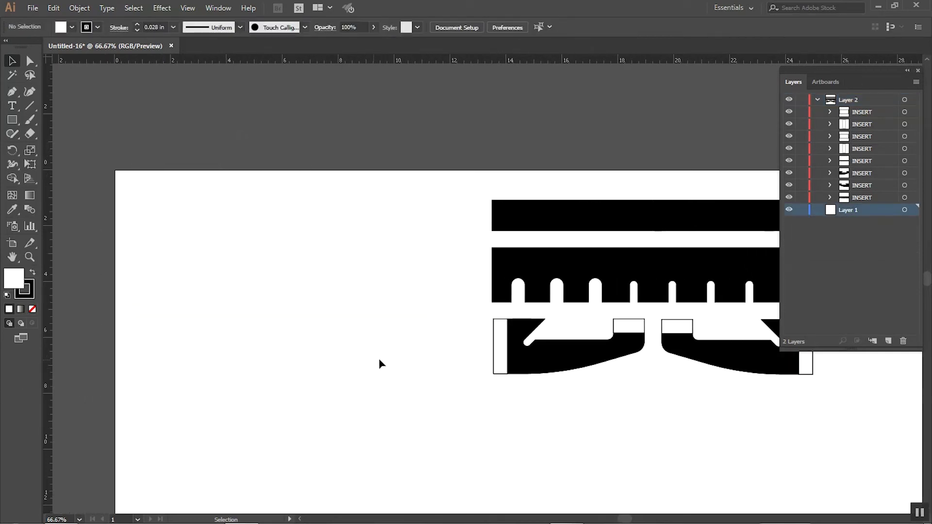
pyautogui.moveTo(604, 409); pyautogui.dragTo(454, 404)
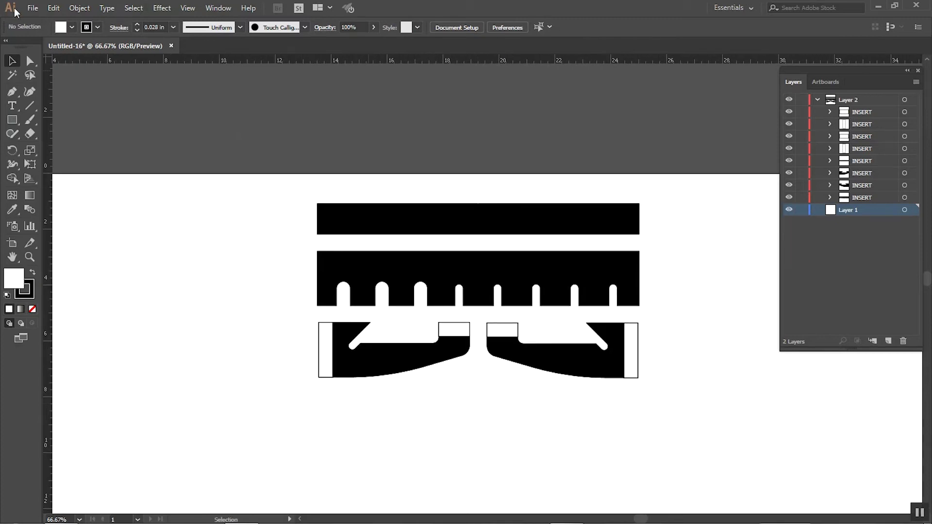
# Save the drawing as SVG under the name cleat_screwdriver_rack_v003.svg, accepting the default SVG options
pyautogui.click(33, 8)
pyautogui.click(59, 115)
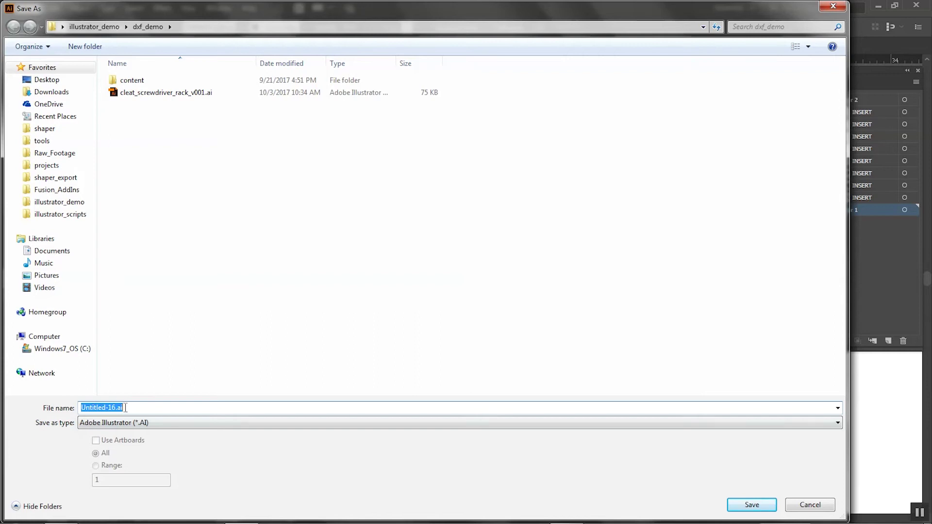
pyautogui.click(163, 425)
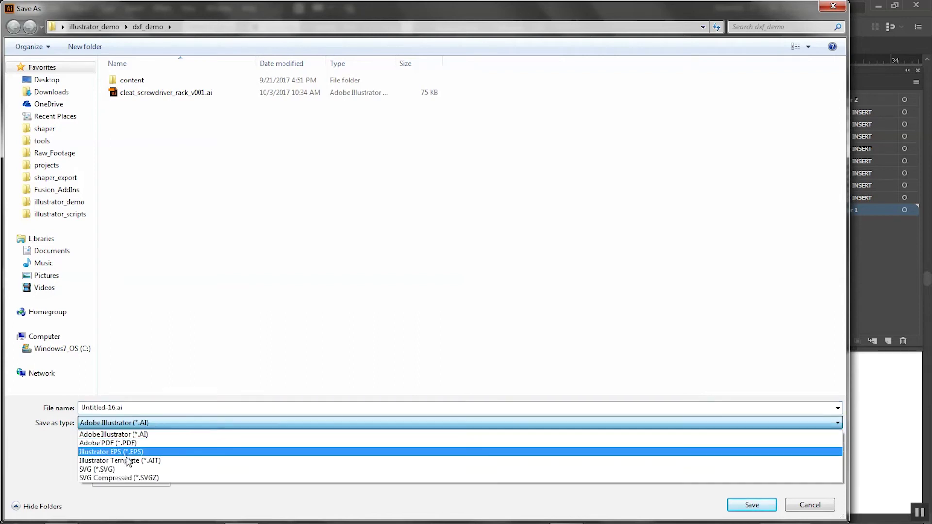
pyautogui.click(125, 470)
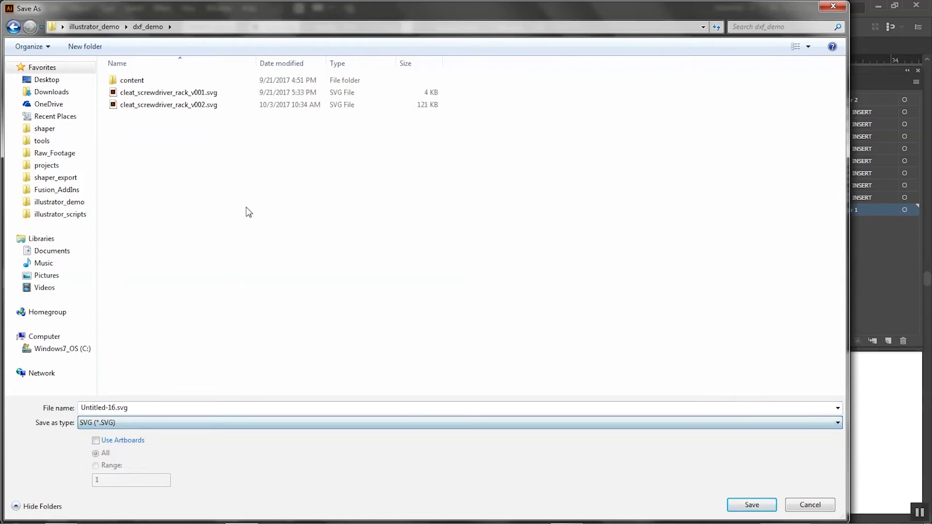
pyautogui.click(191, 105)
pyautogui.click(165, 408)
pyautogui.click(165, 408)
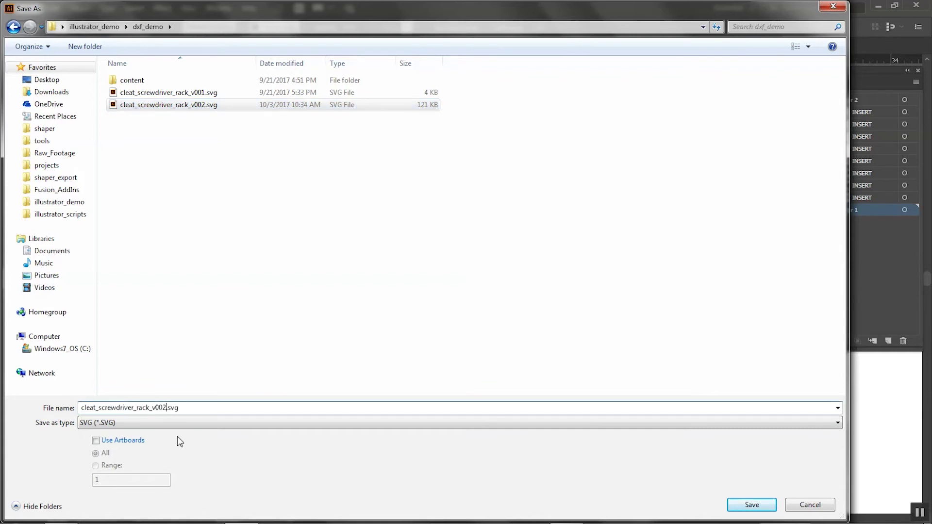
pyautogui.press('BackSpace')
pyautogui.write('3')
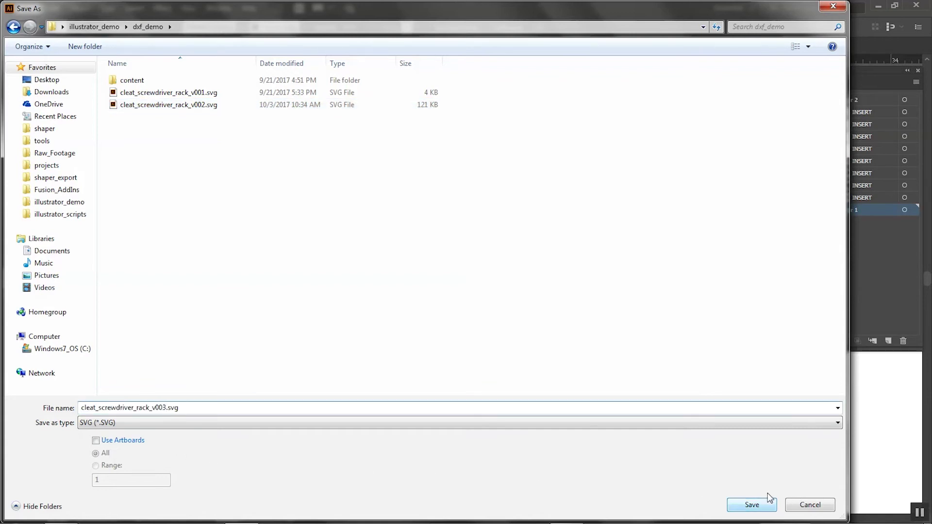
pyautogui.click(752, 506)
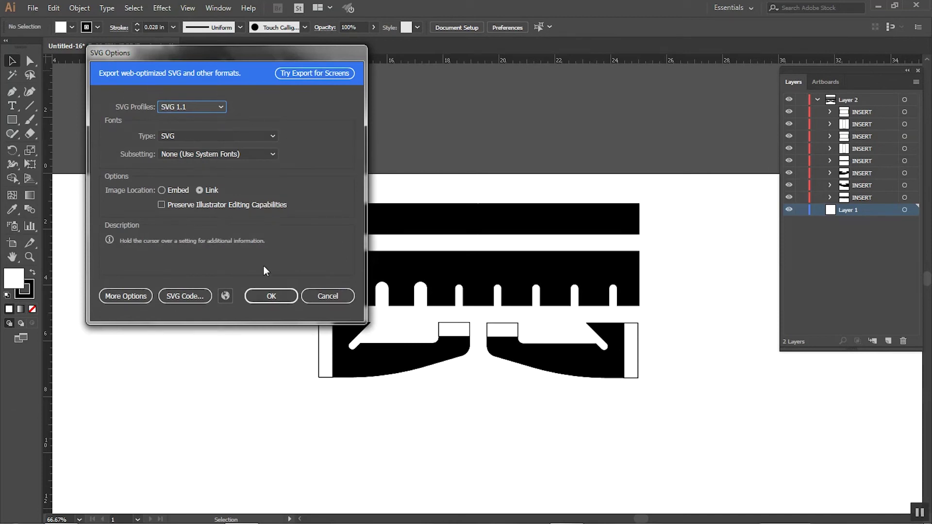
pyautogui.click(272, 297)
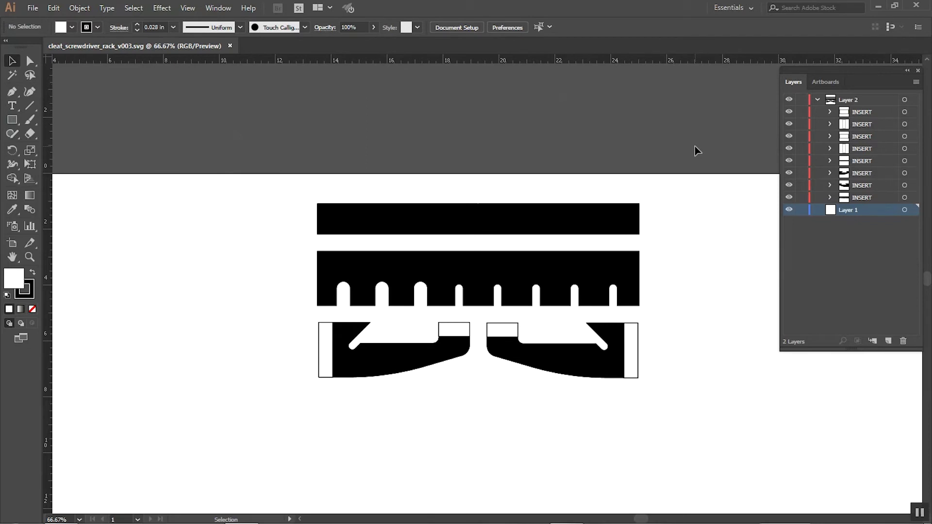